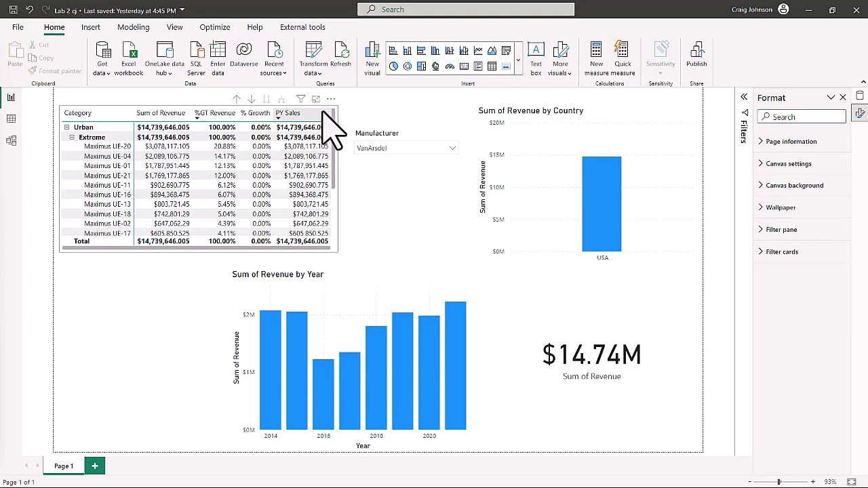
- Open the revenue matrix's full formatting options at the cell elements settings
scroll(334, 215, down, 3)
click(334, 215)
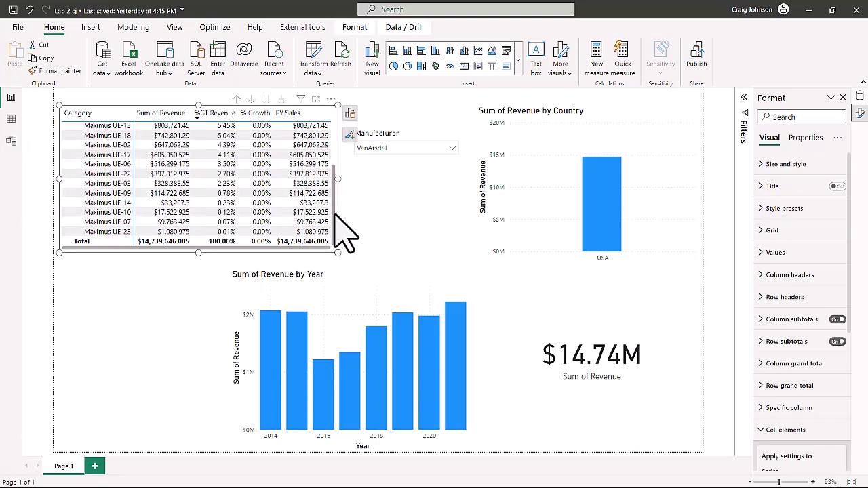
click(350, 134)
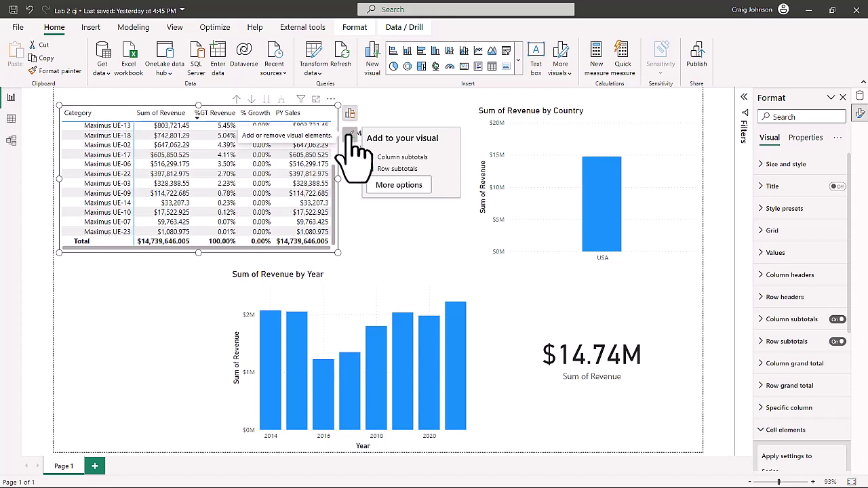
click(400, 192)
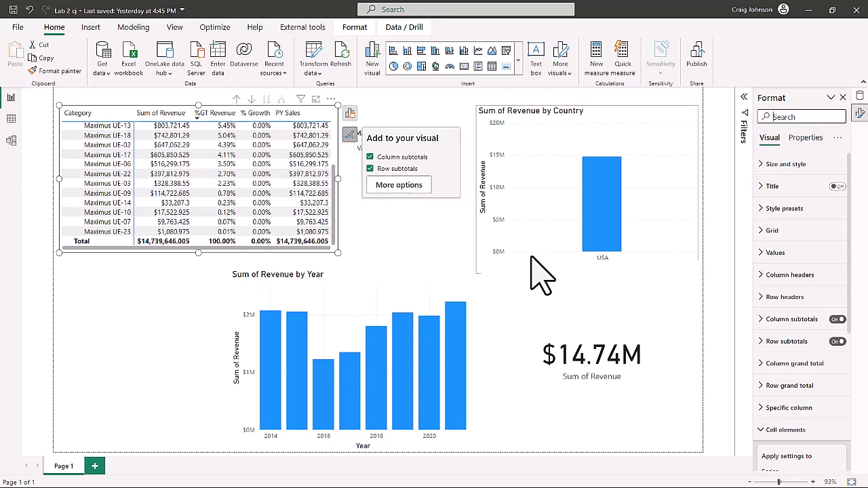
scroll(817, 373, down, 6)
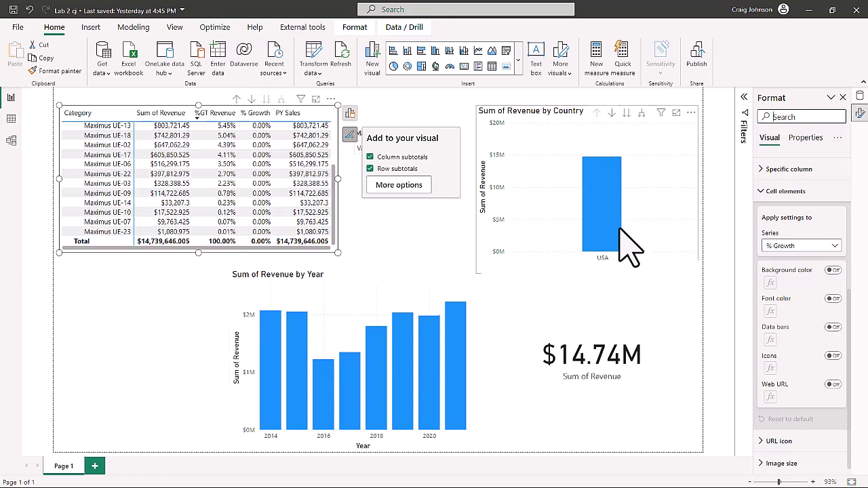
- Turn on background color in the matrix's cell elements for the % Growth series
click(802, 248)
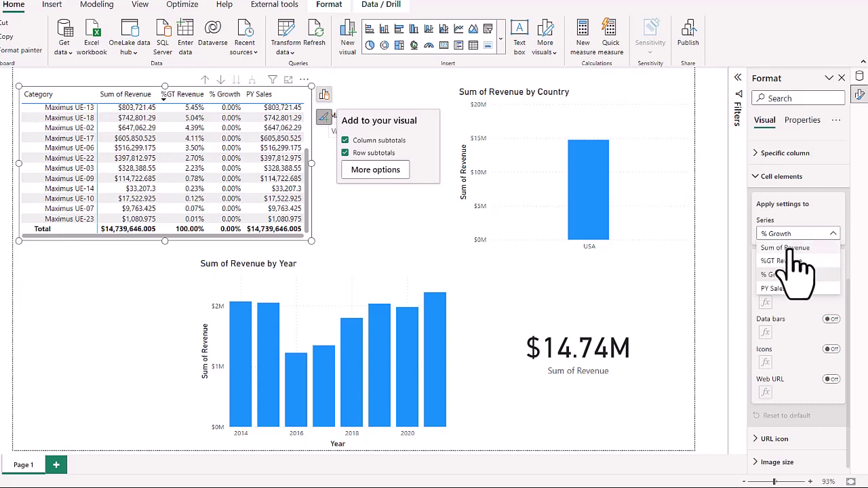
click(791, 248)
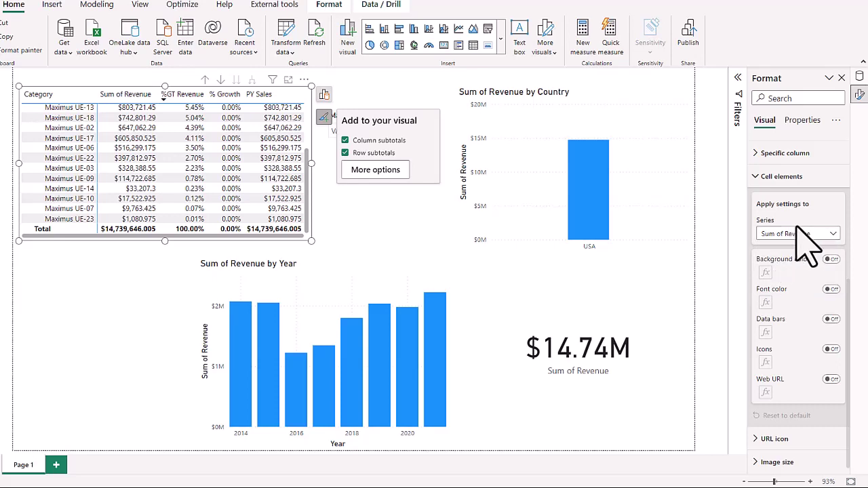
click(799, 233)
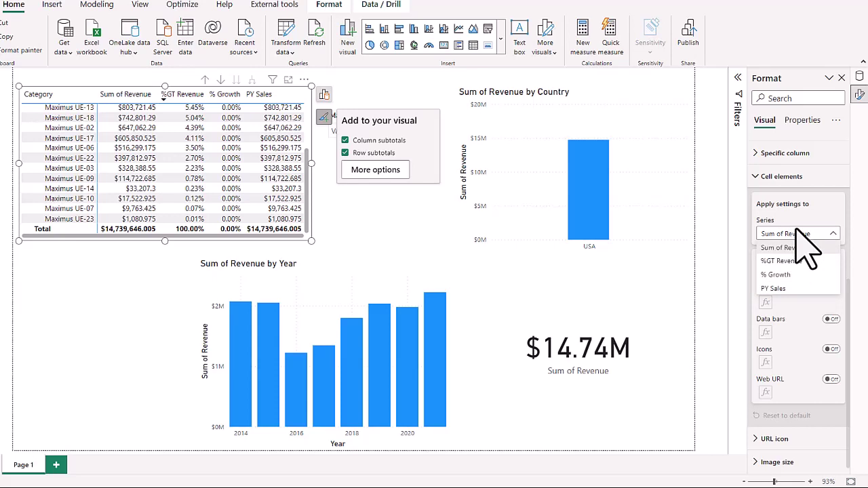
click(776, 275)
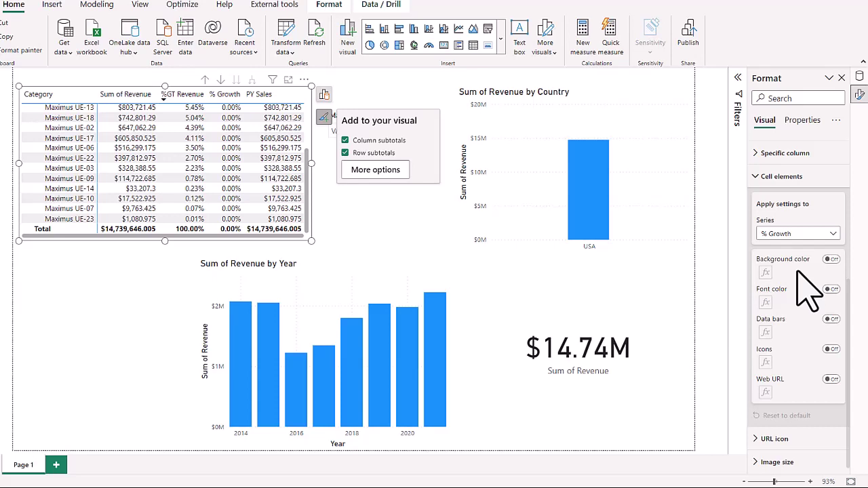
click(831, 260)
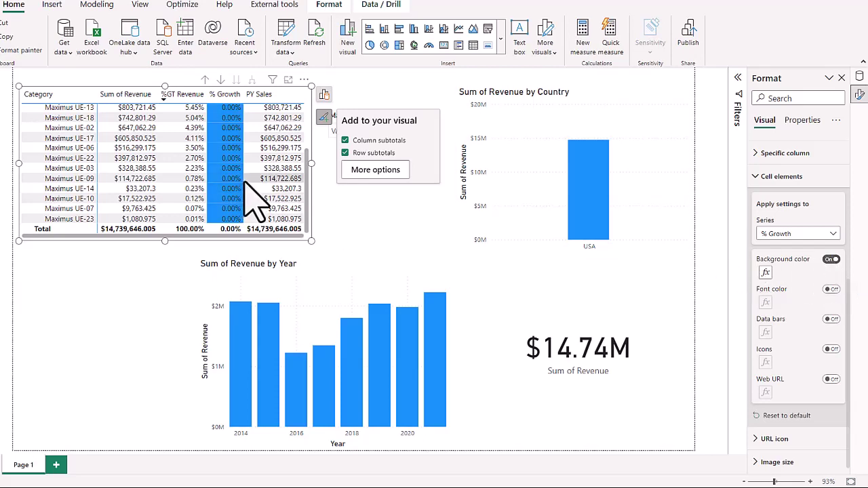
- Add a middle color to the % Growth background color gradient, apply it, and deselect the matrix
click(766, 272)
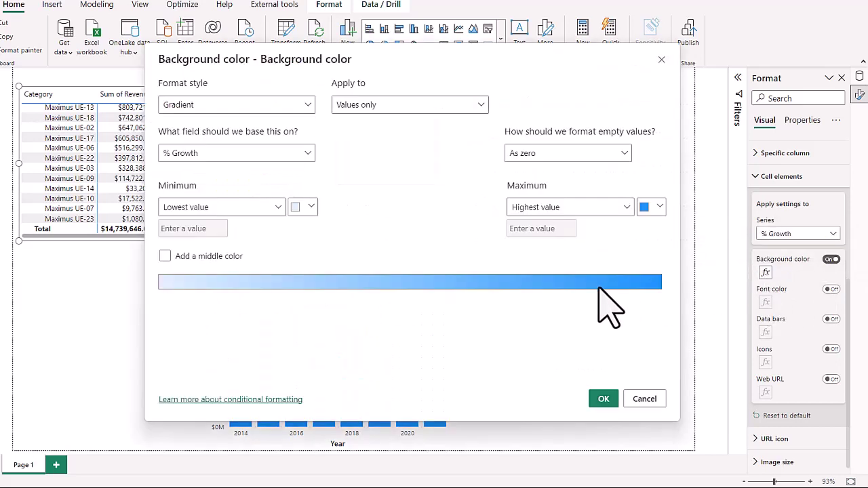
click(165, 257)
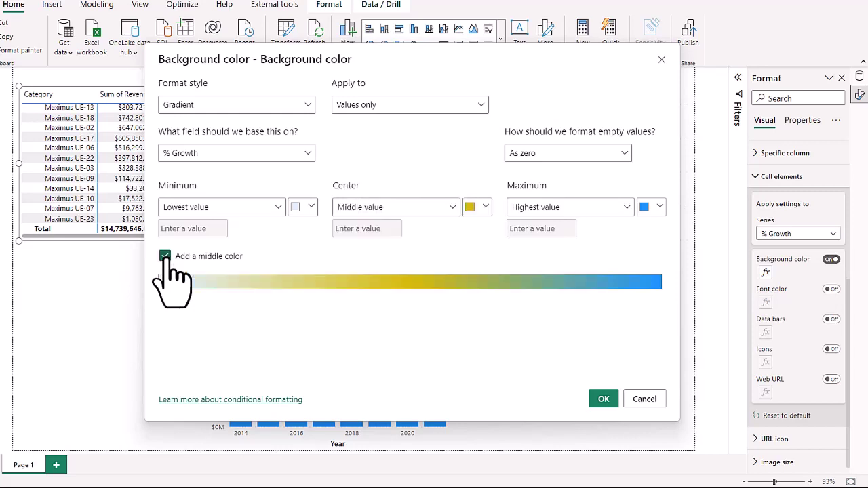
click(604, 400)
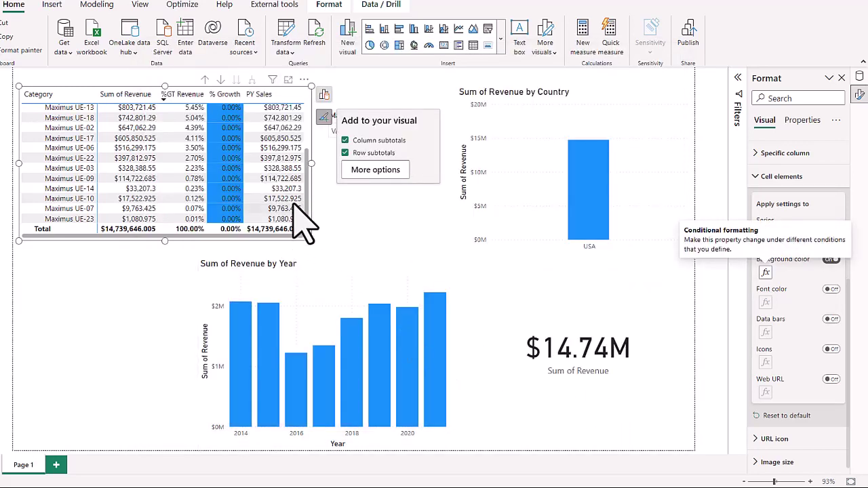
mouse_move(306, 193)
mouse_down()
mouse_move(306, 114)
mouse_move(309, 183)
mouse_up()
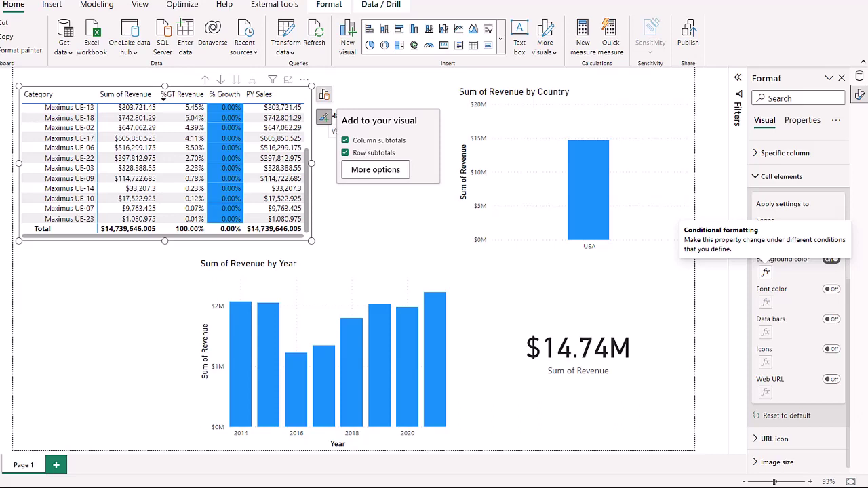
click(397, 224)
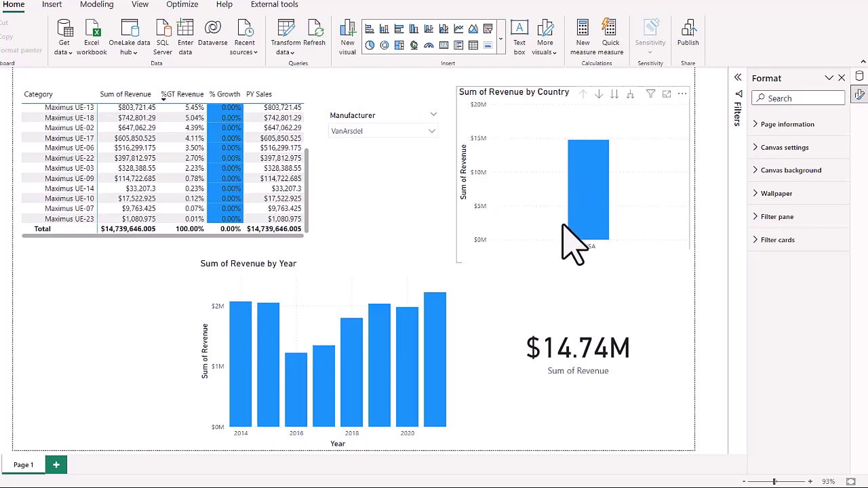
- Cross-filter the report by 2015, 2014 and 2021 in the yearly revenue chart to examine the % Growth colors
click(269, 344)
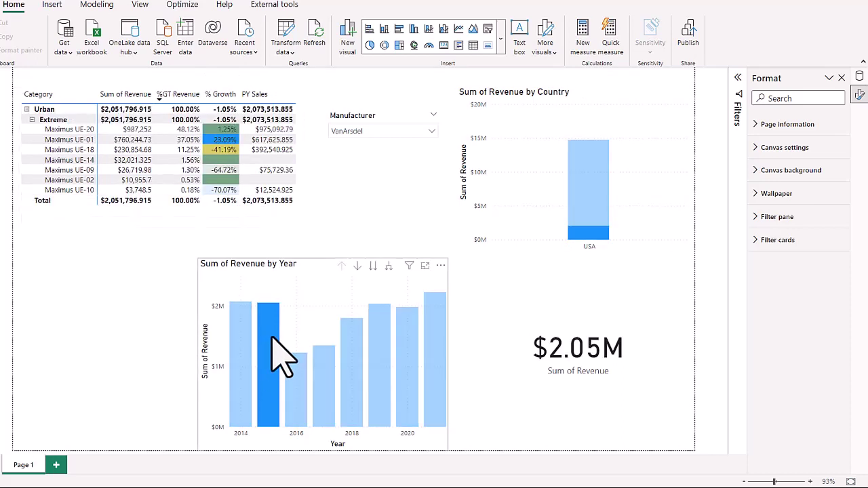
mouse_move(273, 336)
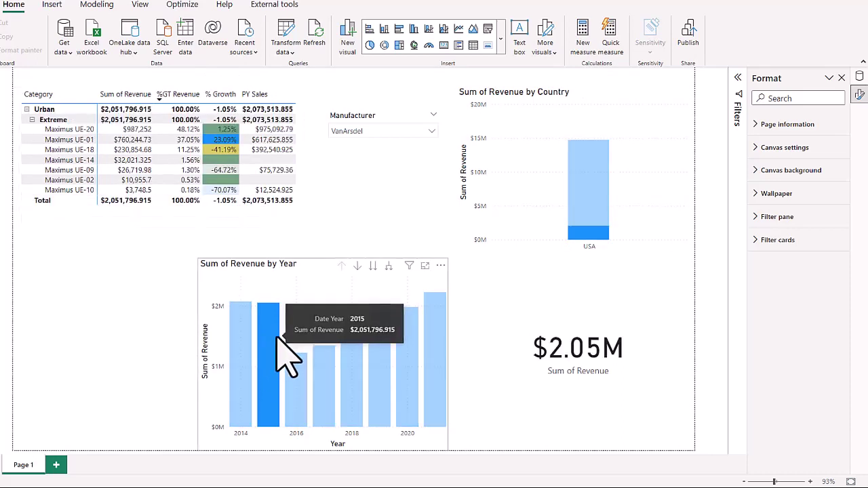
click(239, 346)
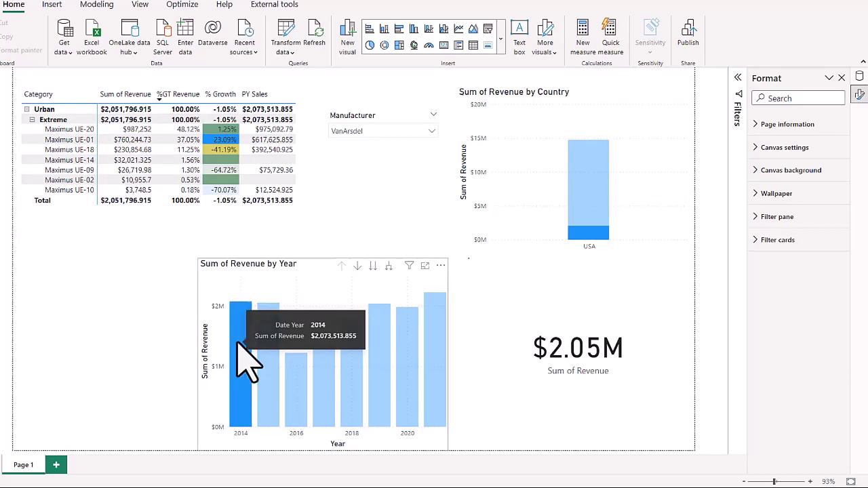
click(432, 344)
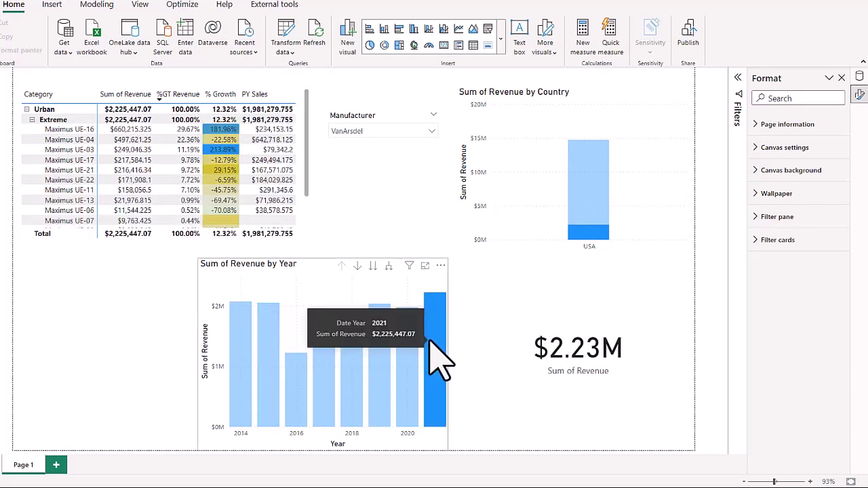
- Filter the Manufacturer slicer to Aliqui to compare its growth, and return it to VanArsdel
click(407, 132)
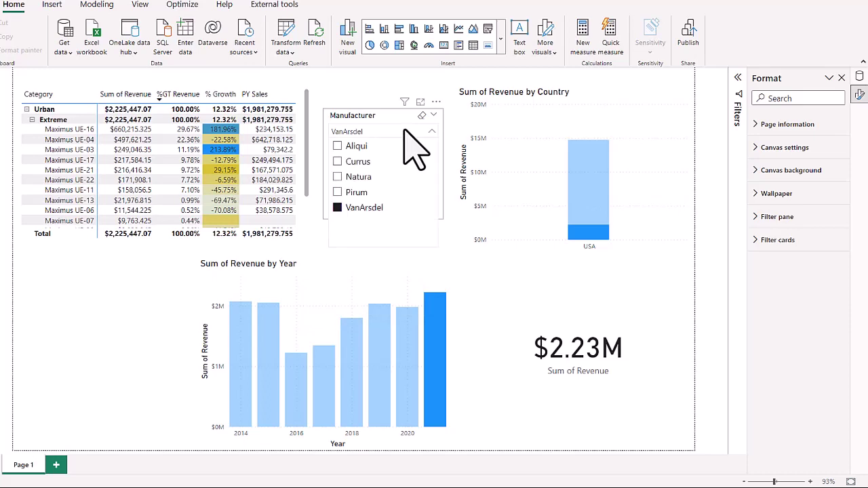
click(337, 146)
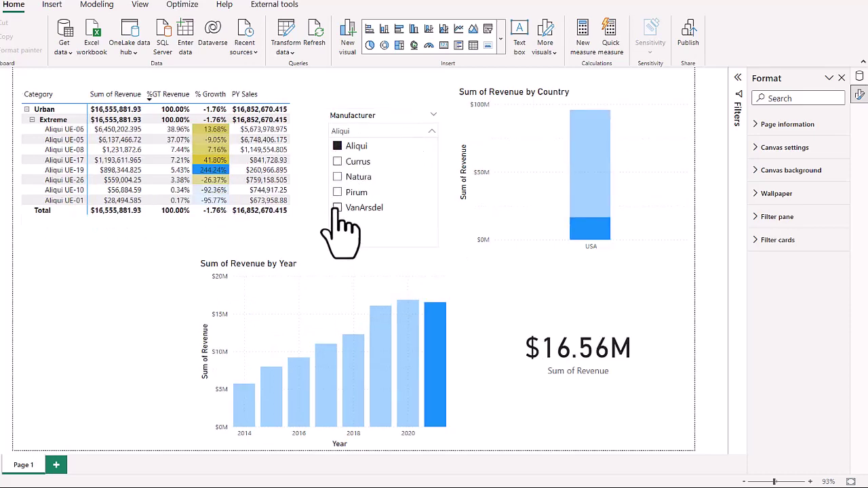
click(338, 207)
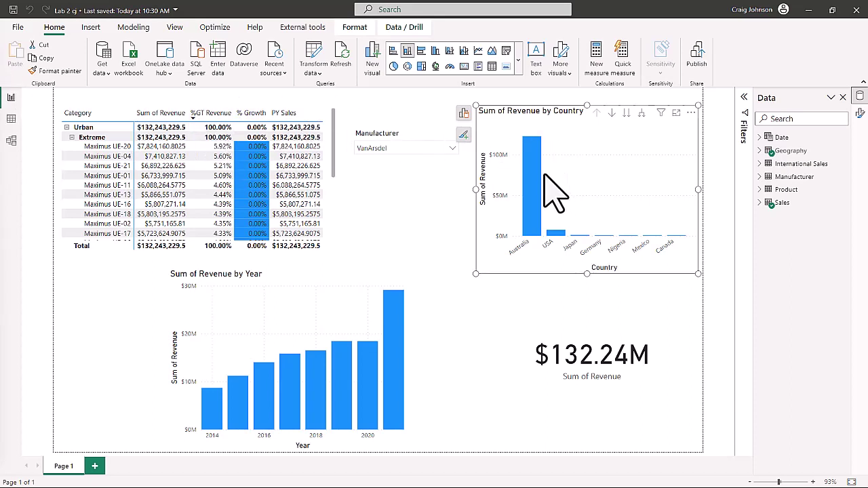
- Drill down into Australia's states in the revenue by country chart, and cross-filter the report to 2021
click(612, 112)
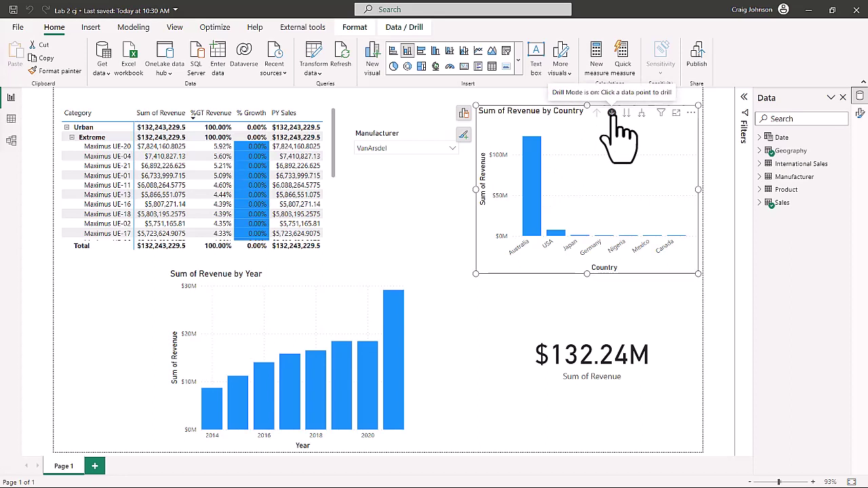
click(535, 195)
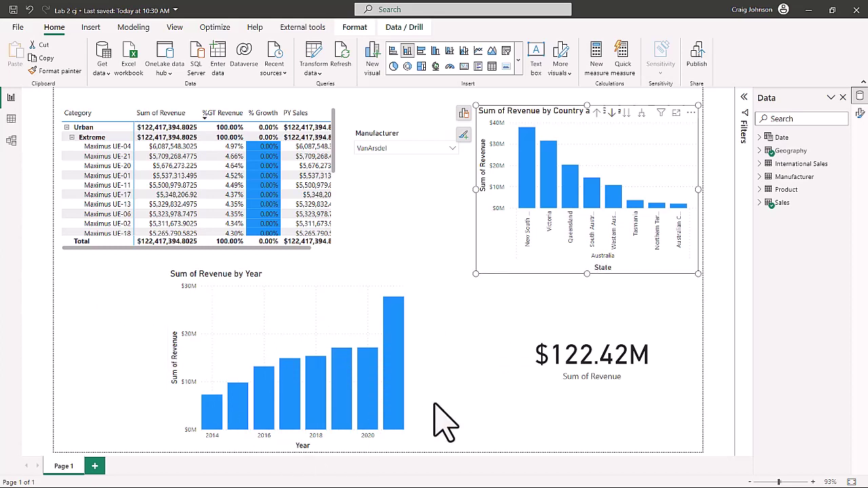
click(394, 358)
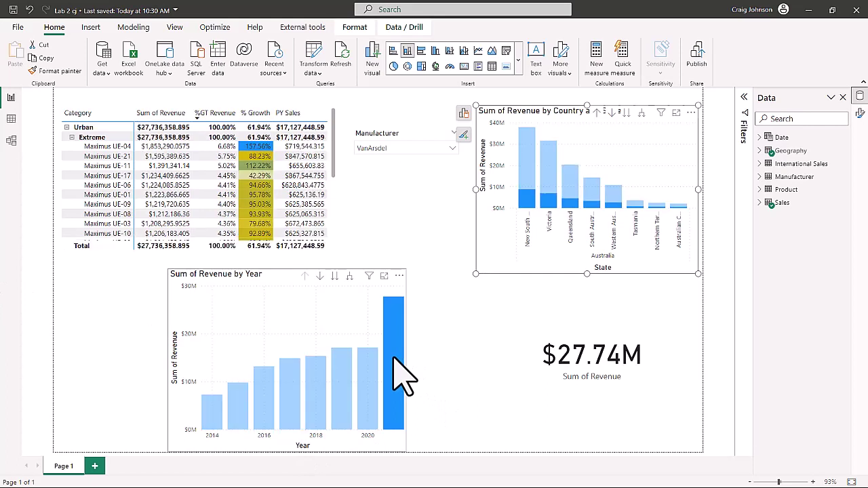
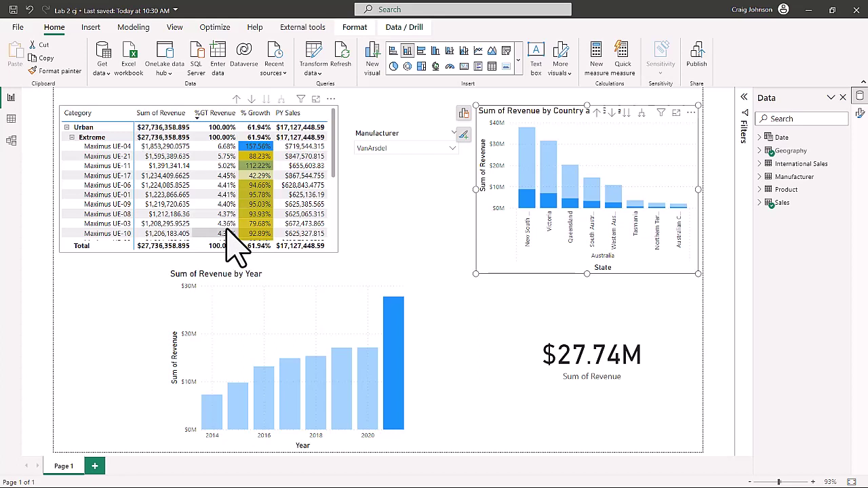
- Change the Manufacturer slicer's style to Tile in its slicer settings
click(380, 217)
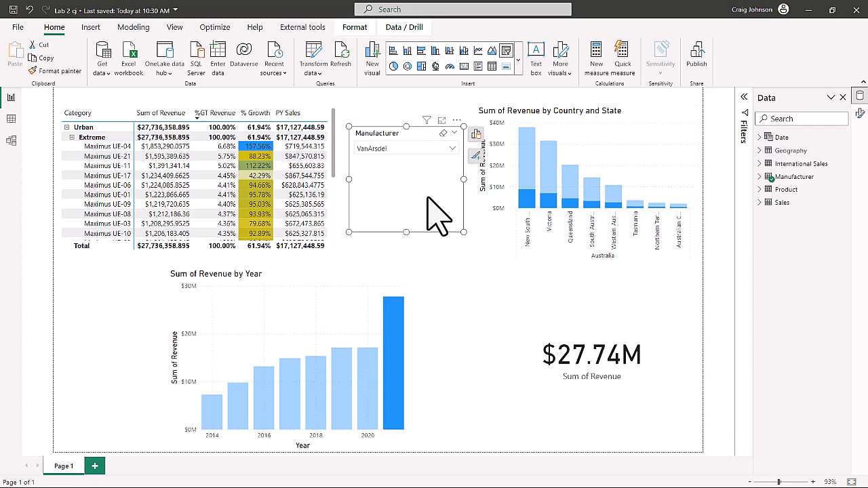
click(476, 158)
click(520, 194)
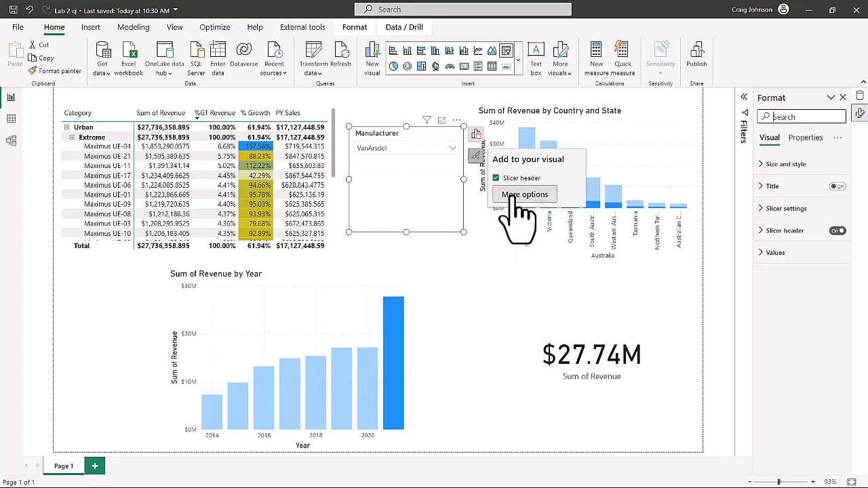
click(759, 209)
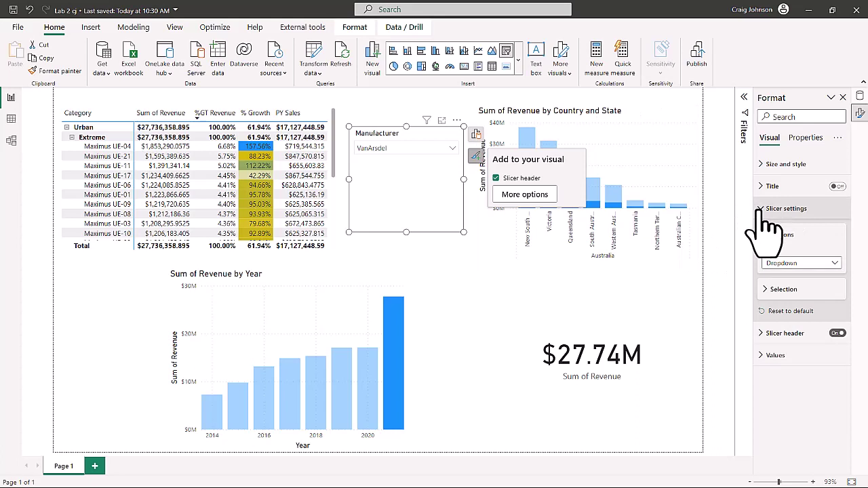
click(800, 264)
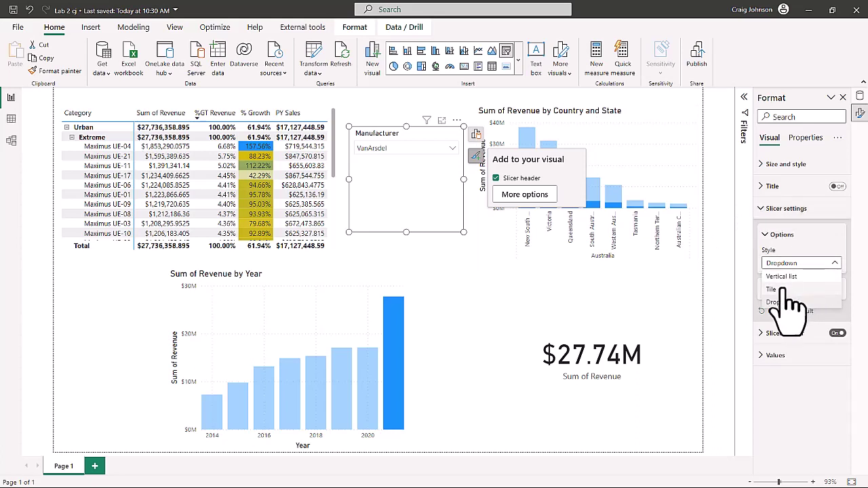
click(787, 291)
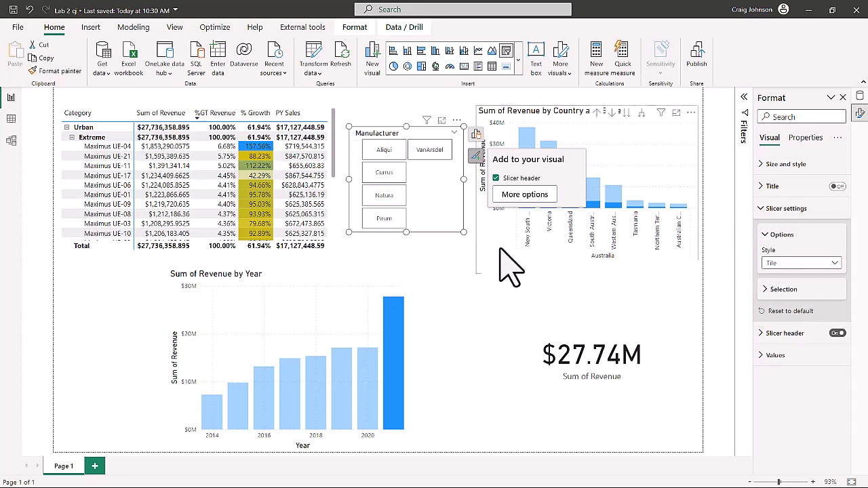
- Arrange the enlarged Manufacturer slicer below the matrix, beside the shifted yearly revenue chart, and select VanArsdel in it
drag(463, 231, 468, 204)
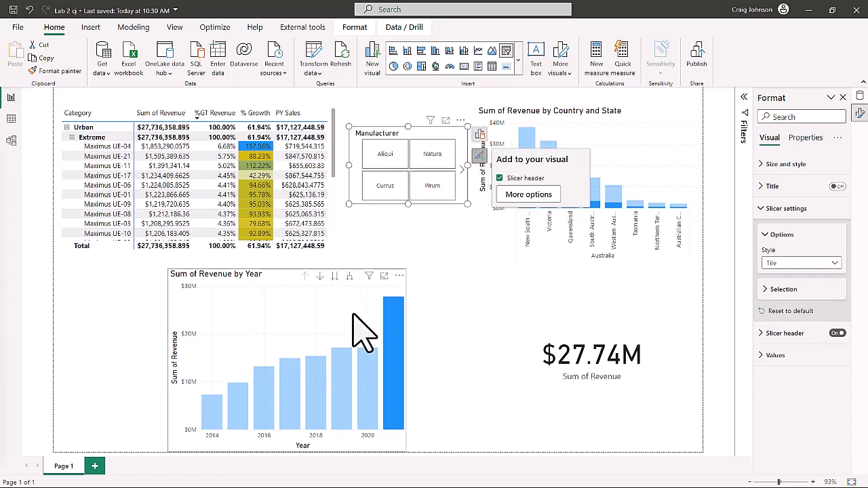
drag(312, 275, 407, 274)
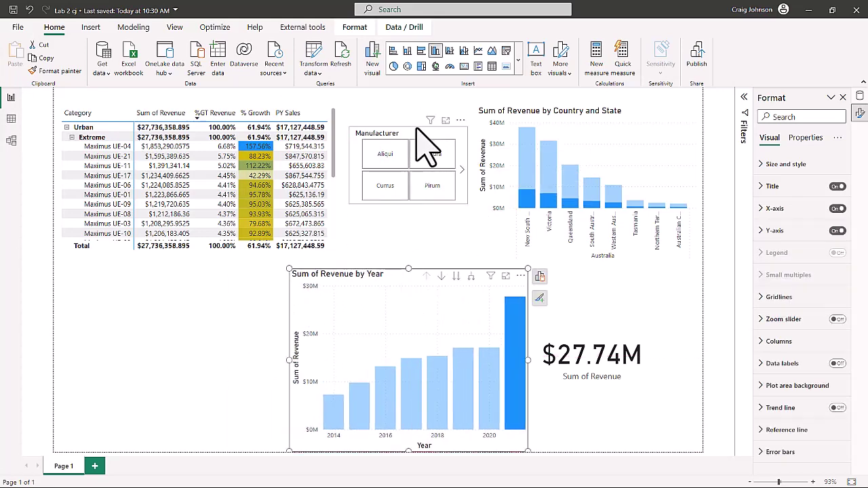
drag(407, 151, 136, 291)
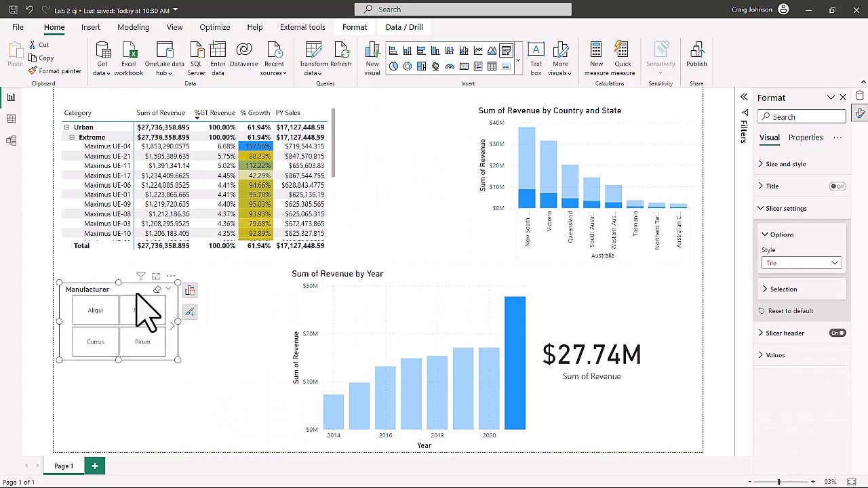
drag(170, 358, 232, 410)
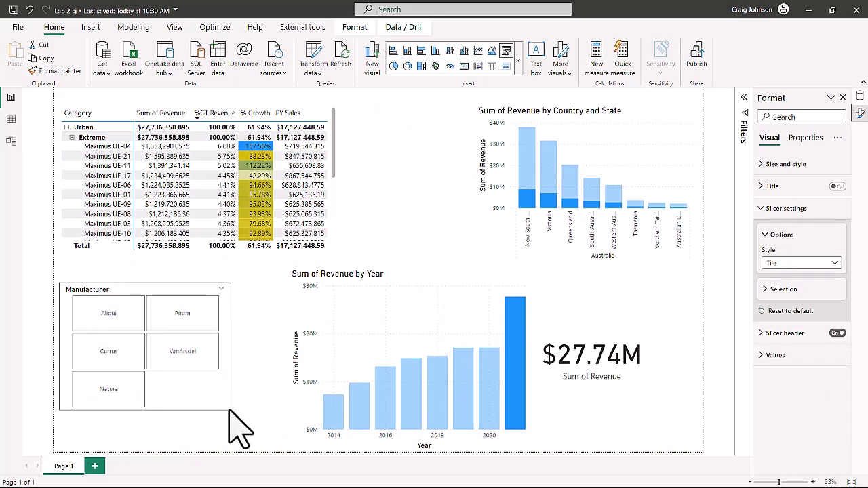
click(182, 355)
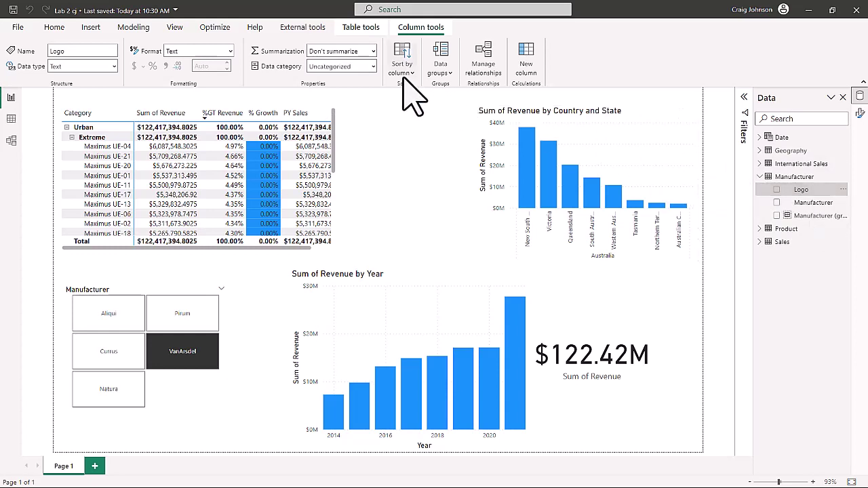
- Set the Logo column's data category to Image URL, and replace the Manufacturer field in the tile slicer with Logo
click(373, 66)
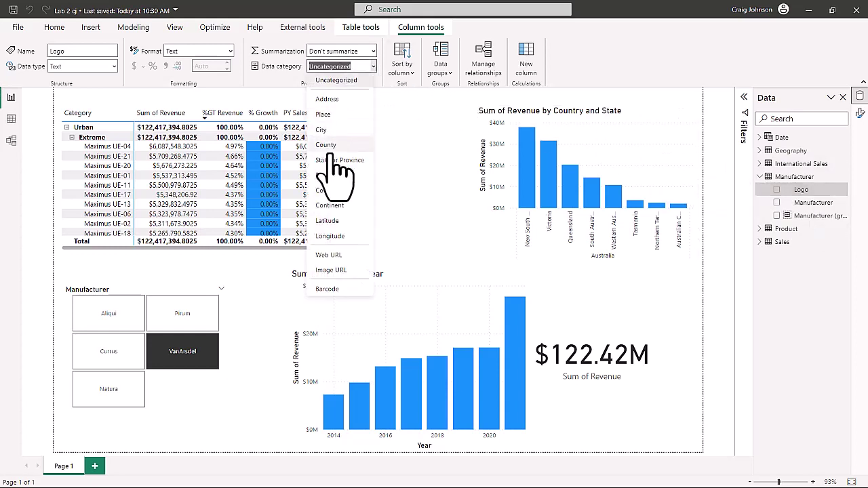
click(332, 271)
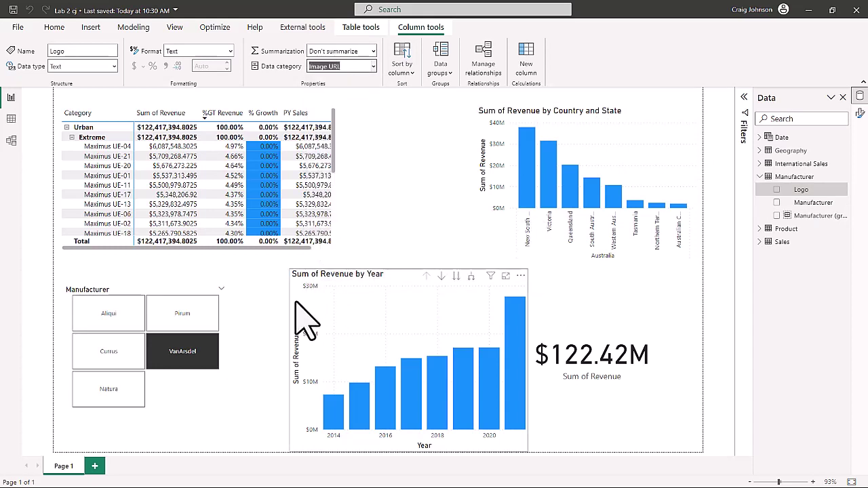
click(224, 308)
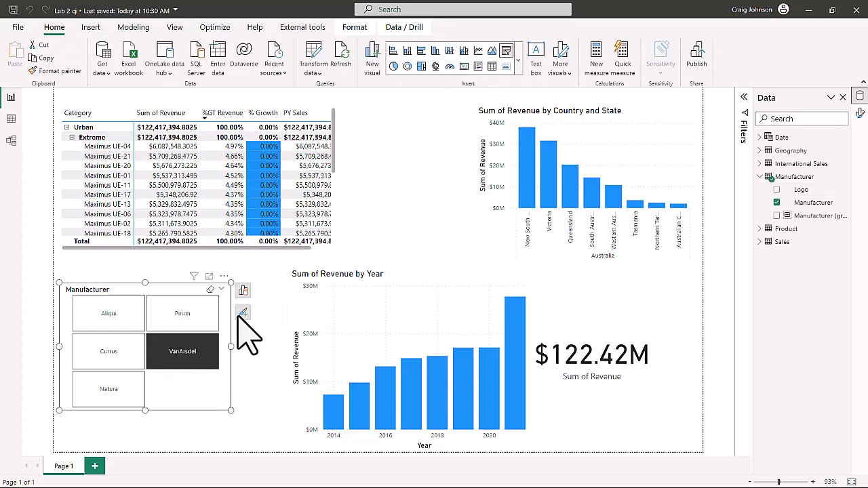
click(243, 290)
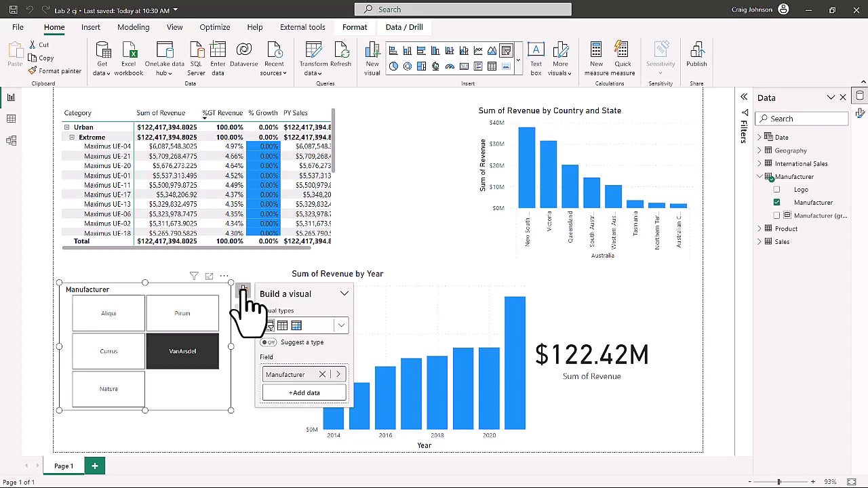
click(322, 374)
click(301, 376)
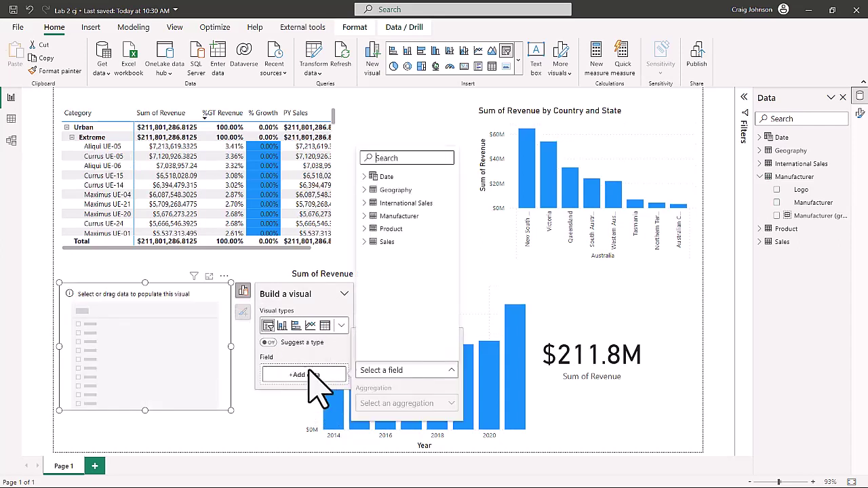
click(365, 217)
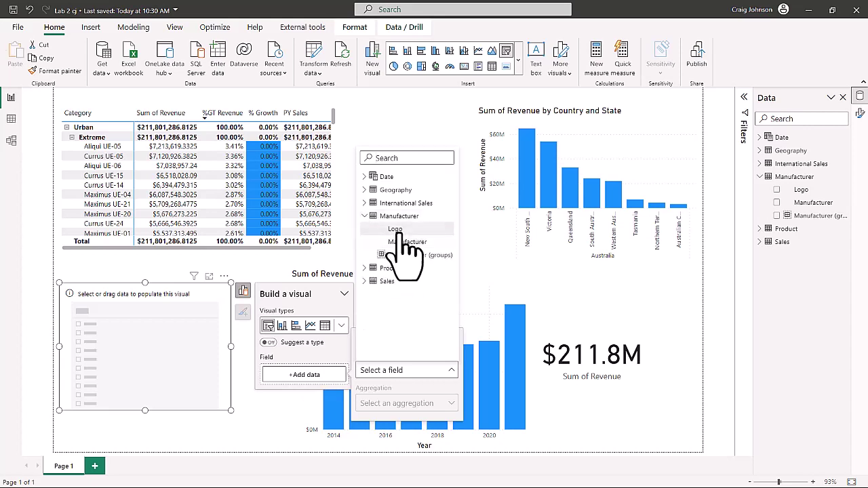
click(400, 229)
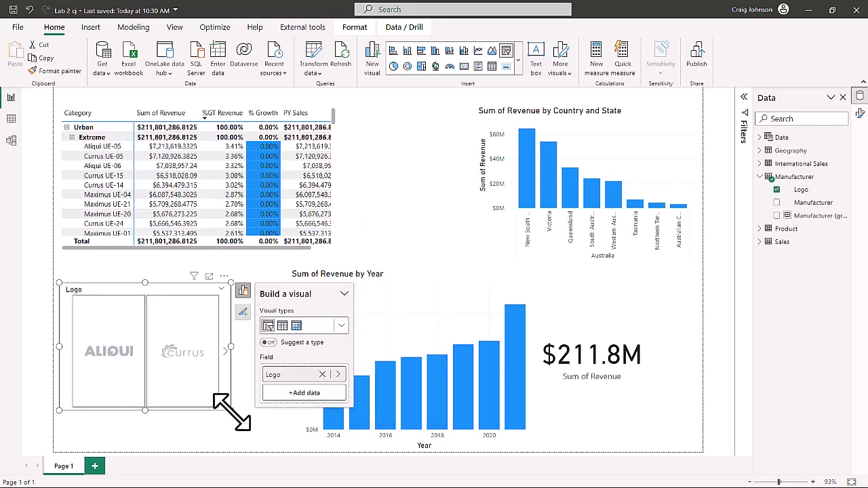
- Arrange the Logo slicer as a single row of five tiles above the lowered matrix, and select VanArsdel in it
drag(228, 412, 413, 357)
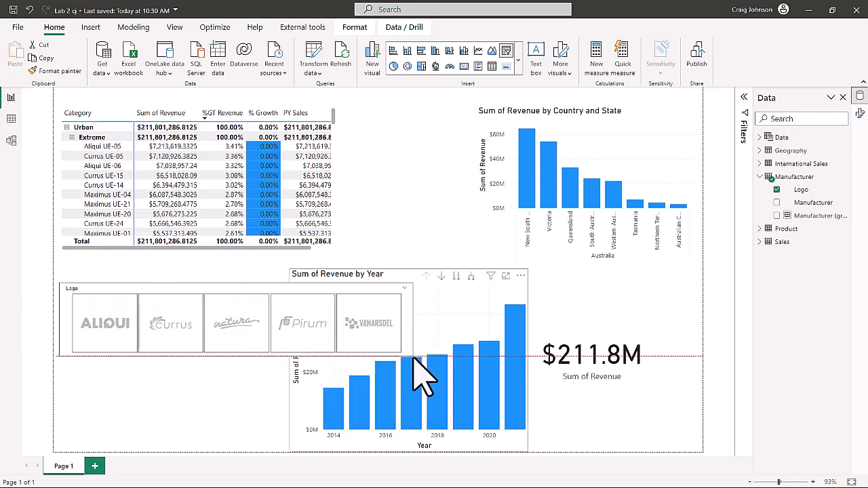
drag(192, 285, 480, 132)
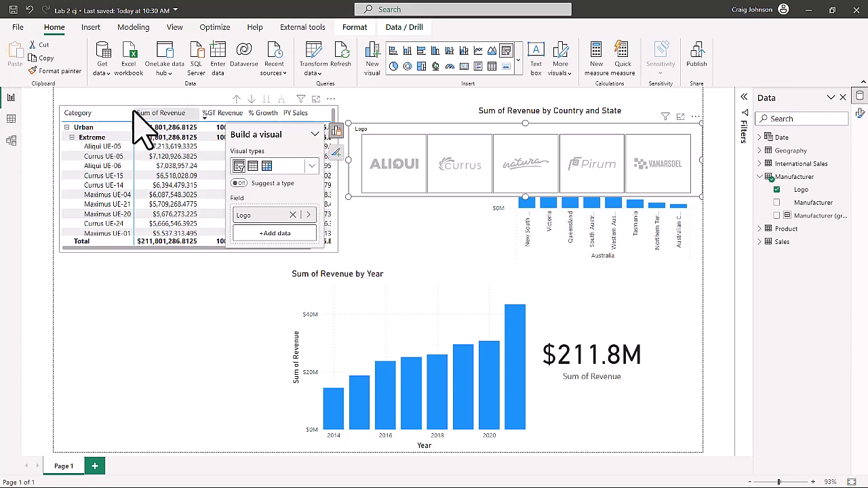
drag(139, 110, 143, 218)
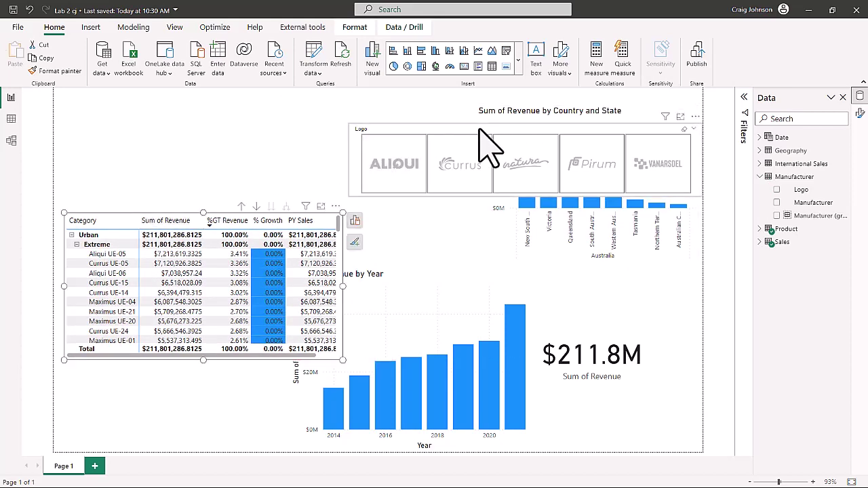
drag(488, 135, 204, 120)
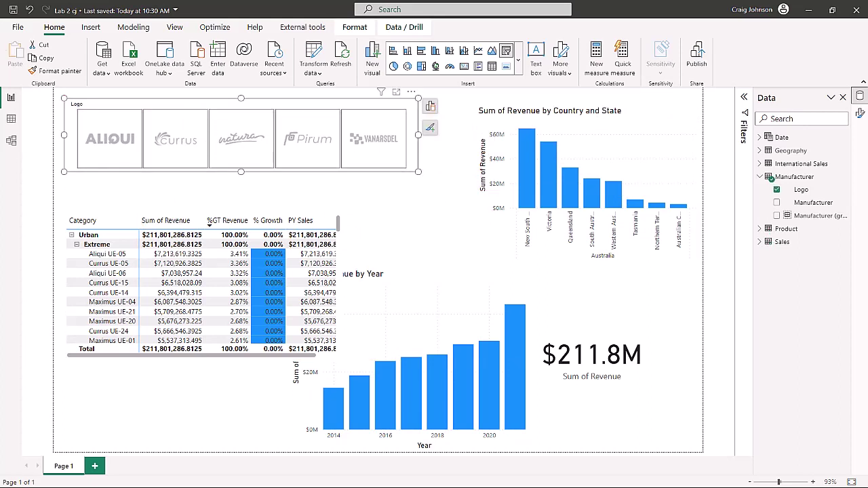
click(373, 138)
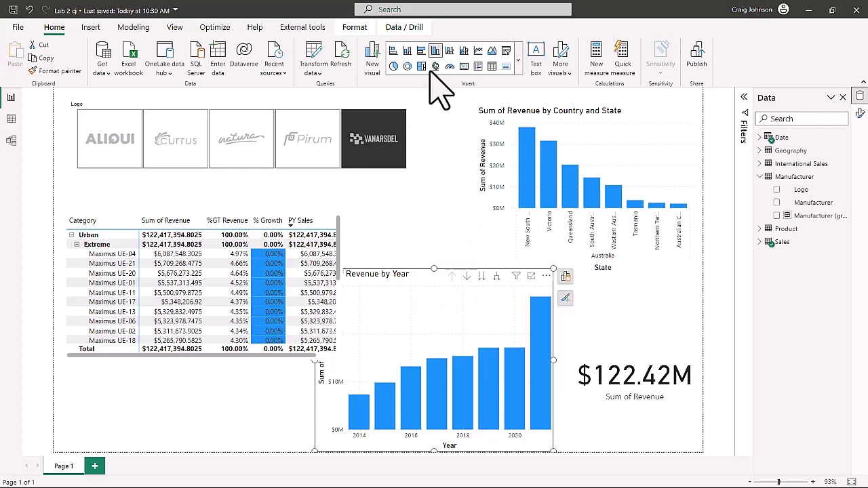
- Change the yearly revenue chart to a line and clustered column chart, with % Growth from Sales on the line y-axis
click(464, 51)
click(565, 276)
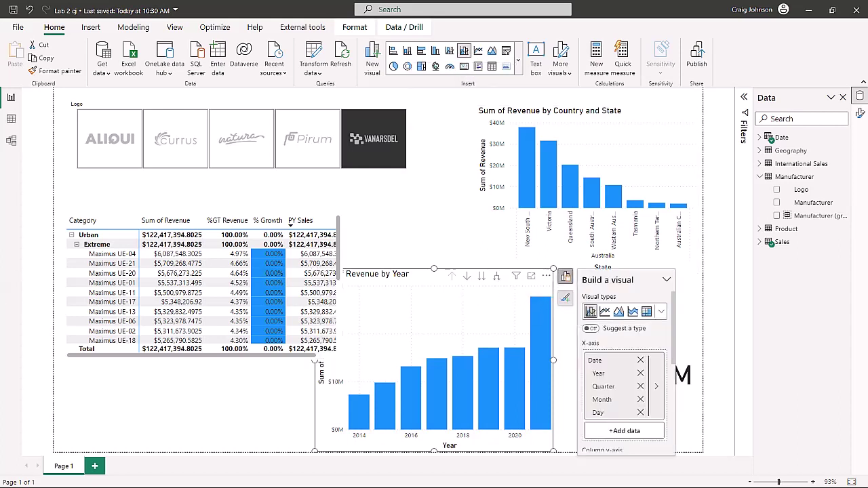
scroll(637, 400, down, 5)
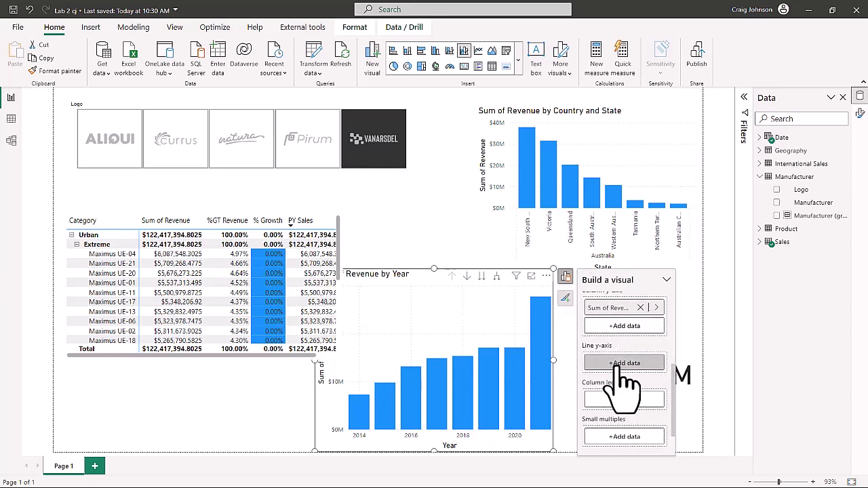
click(620, 364)
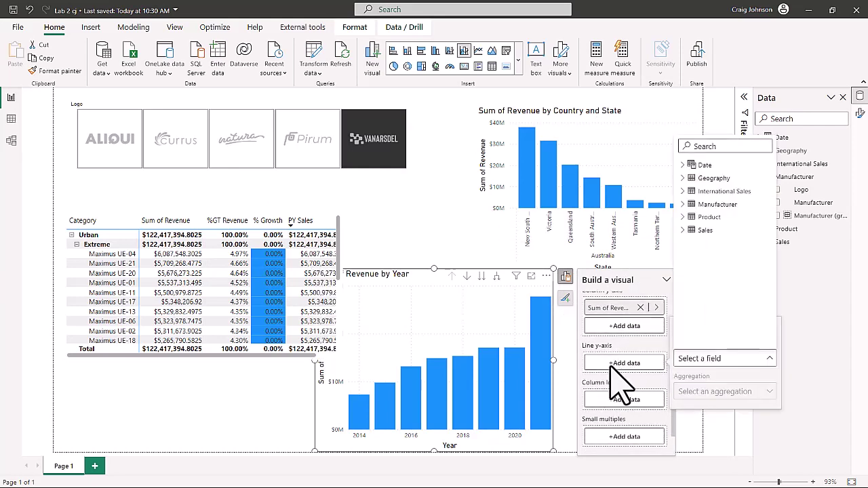
click(683, 231)
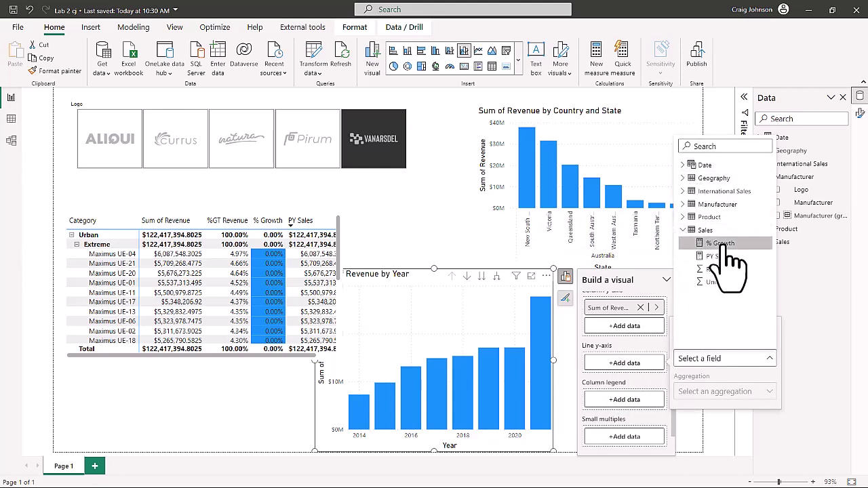
click(709, 243)
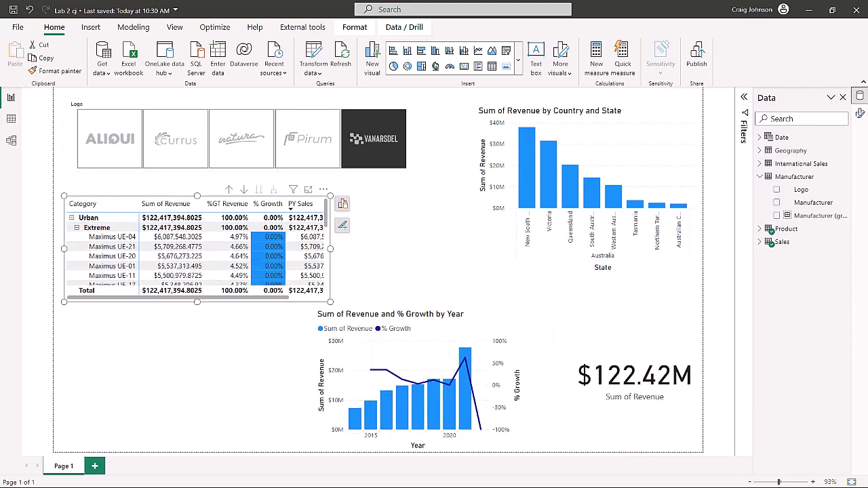
- Convert the Sum of Revenue card to a gauge, and use PY Sales from the Sales table as its target value
click(642, 342)
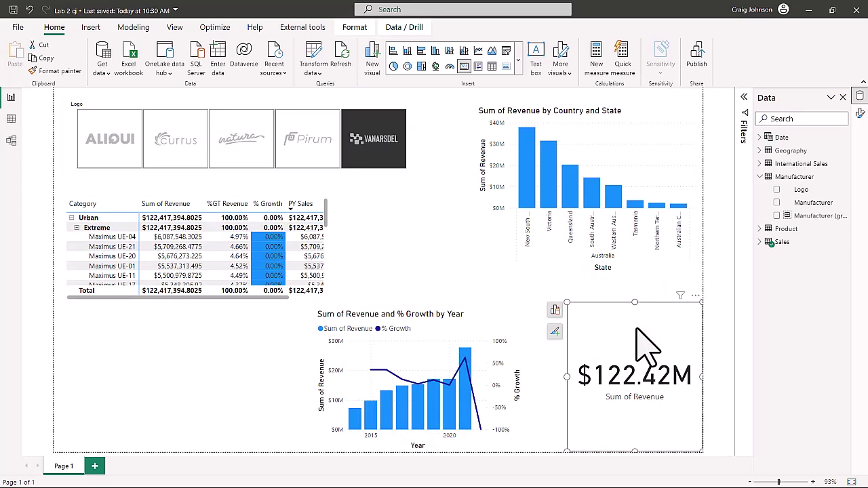
drag(637, 329, 623, 324)
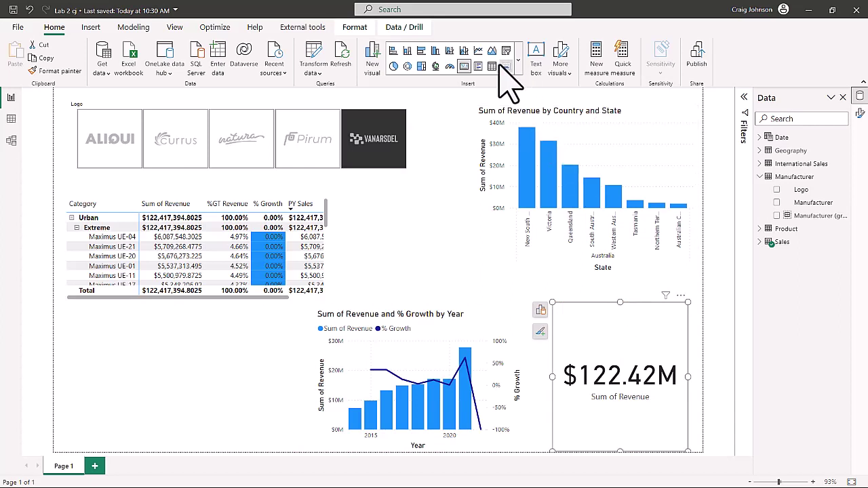
click(449, 67)
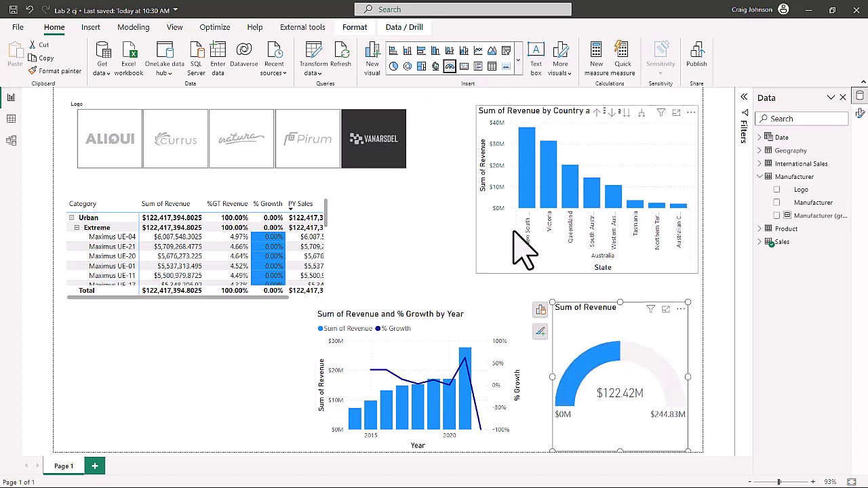
click(540, 310)
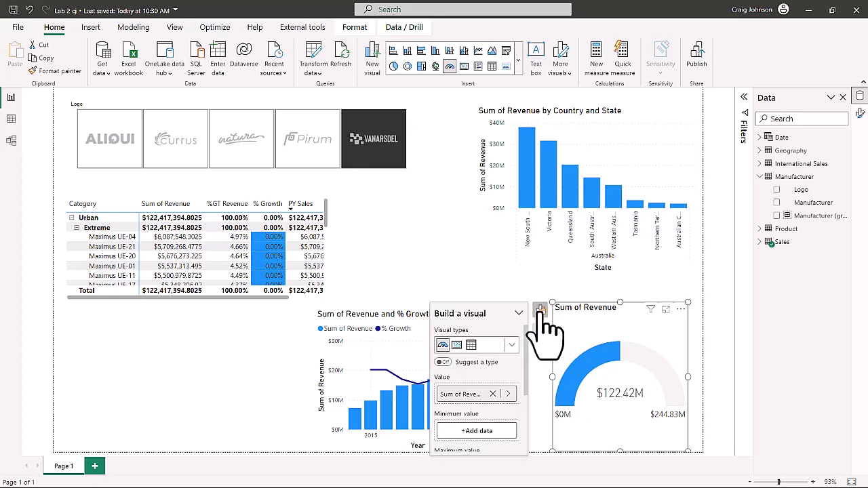
scroll(507, 404, down, 3)
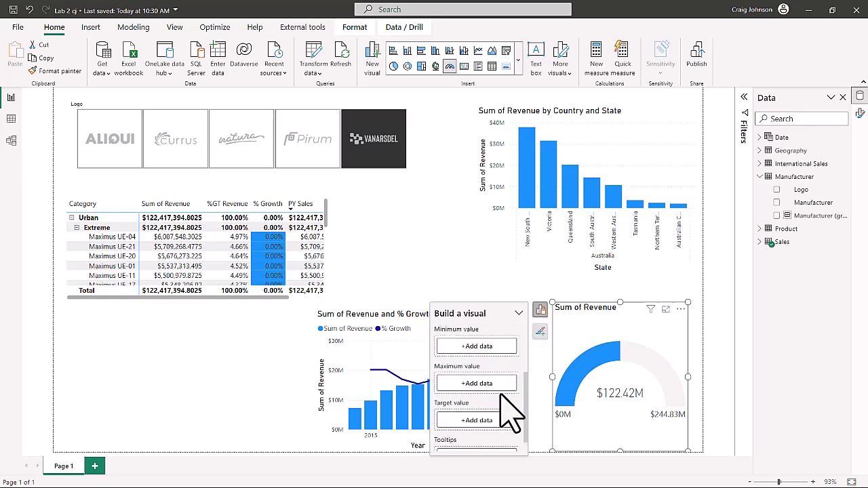
click(478, 410)
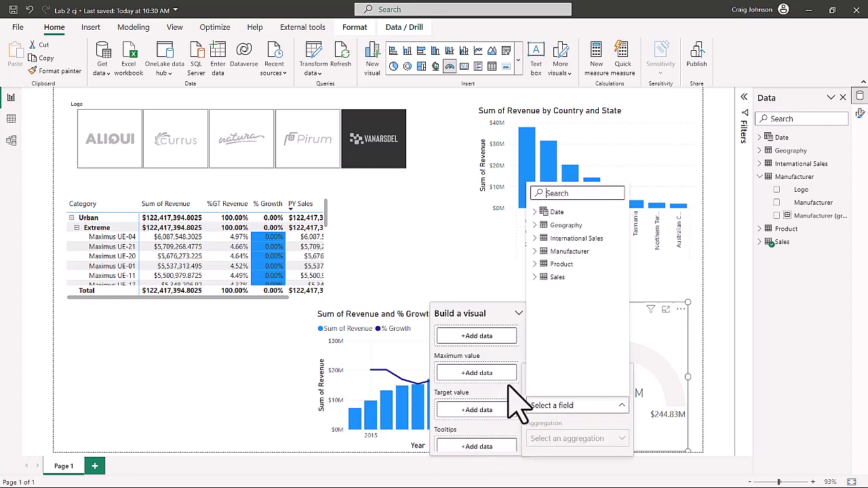
click(540, 277)
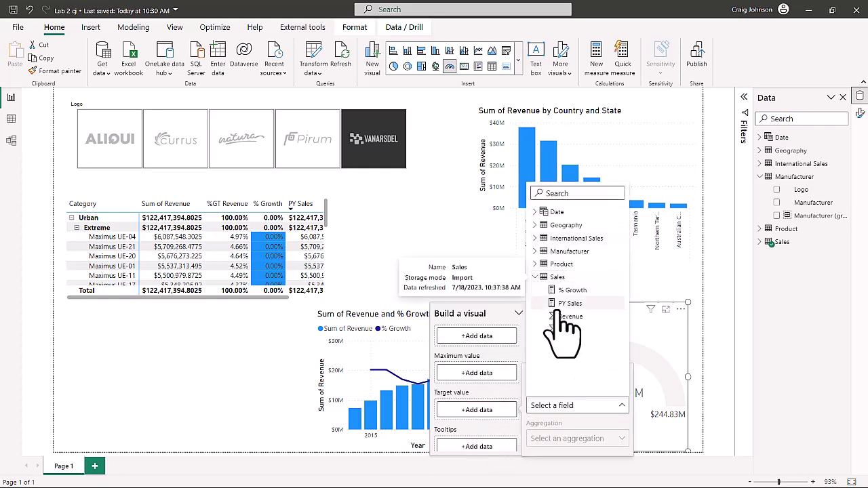
click(572, 303)
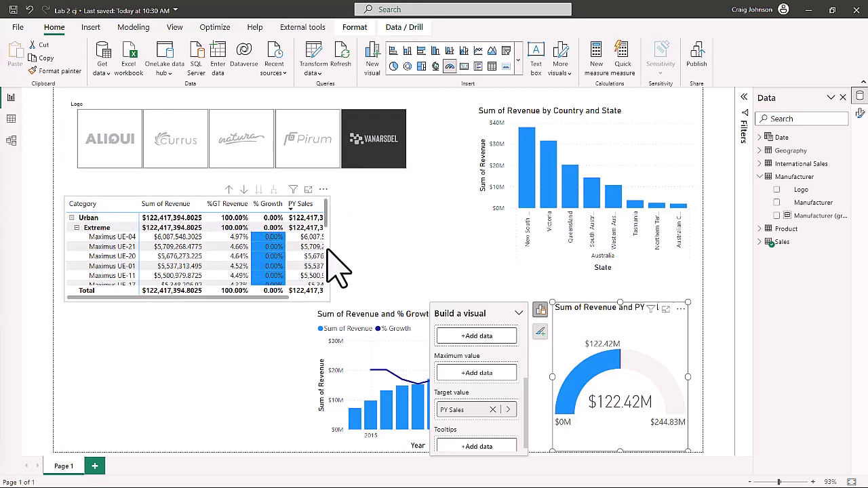
- Widen the matrix to fit the whole PY Sales column, and shift it sideways to free space beneath the Logo slicer
scroll(325, 261, down, 5)
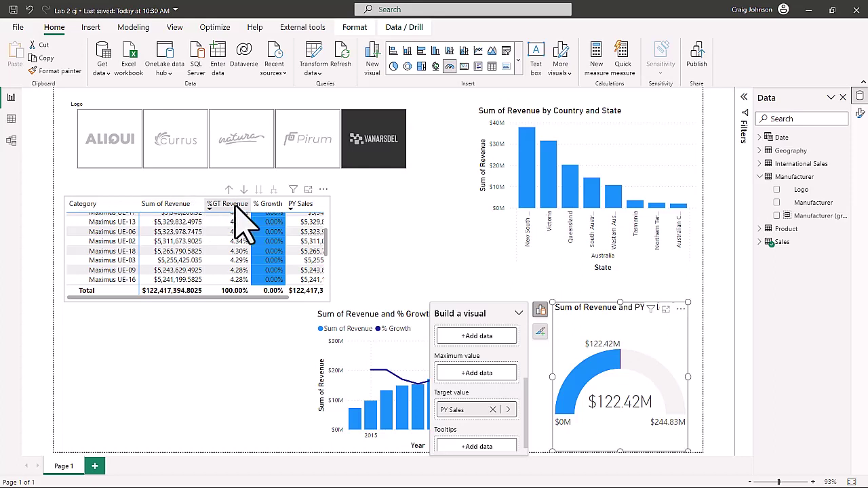
click(314, 221)
scroll(324, 198, up, 5)
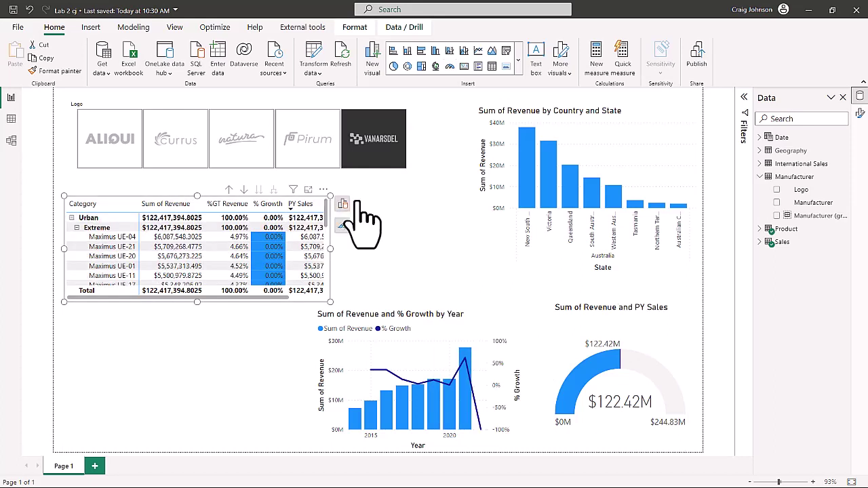
scroll(326, 284, down, 5)
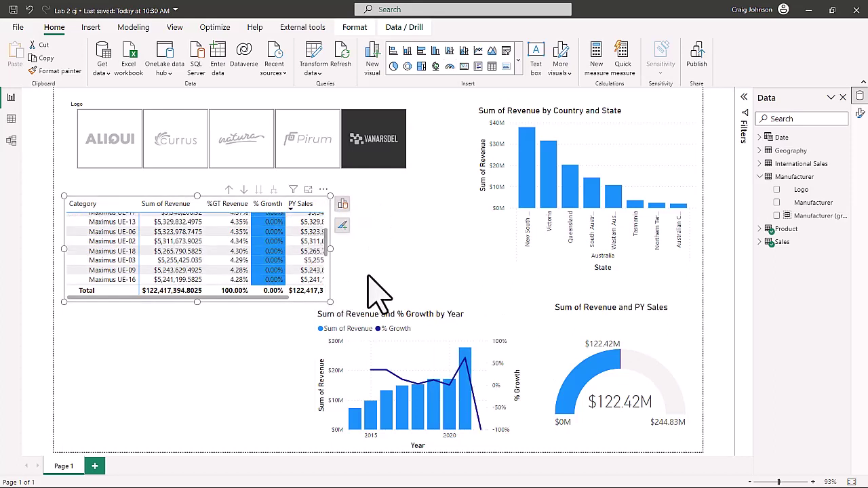
drag(305, 298, 372, 287)
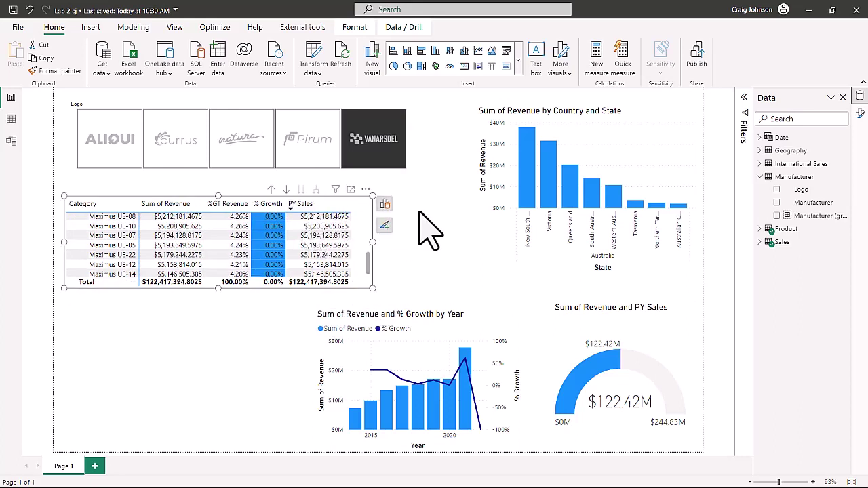
drag(366, 252, 466, 256)
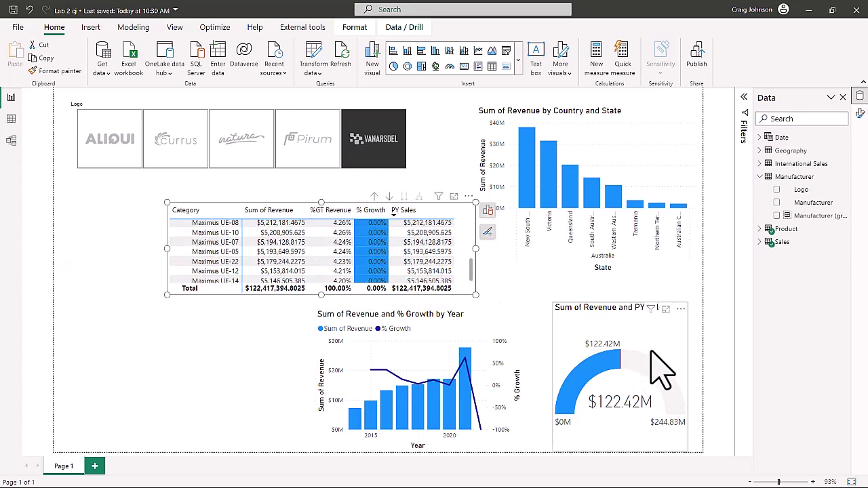
- Shrink the revenue gauge and place it beneath the Logo slicer, beside the matrix
drag(573, 349, 149, 331)
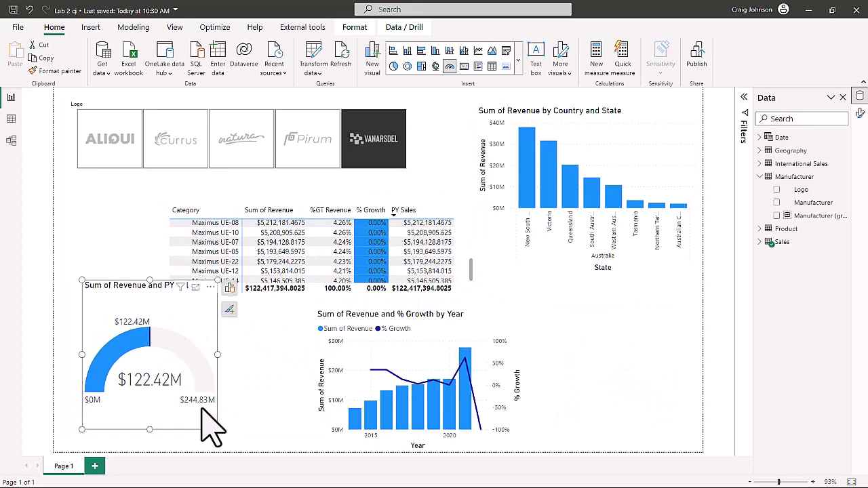
drag(217, 429, 195, 380)
drag(129, 284, 112, 202)
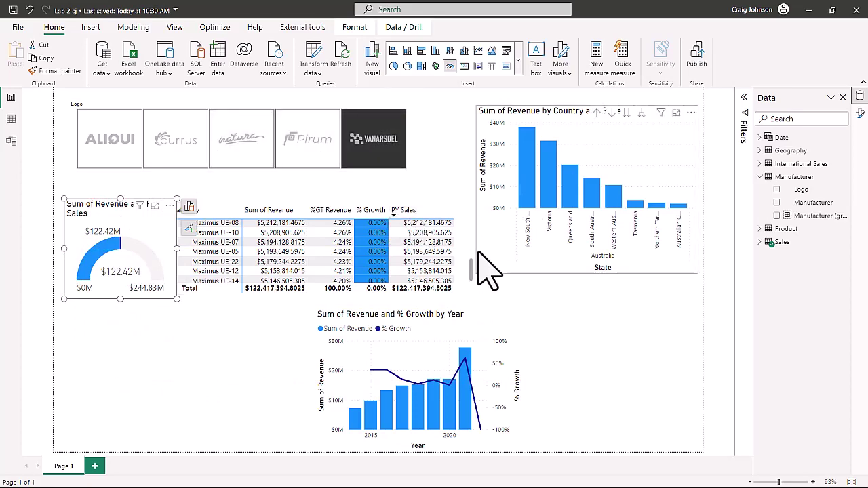
- Move the matrix over the lower part of the Country and State chart, and place a shrunken yearly combo chart beneath it
drag(483, 261, 661, 262)
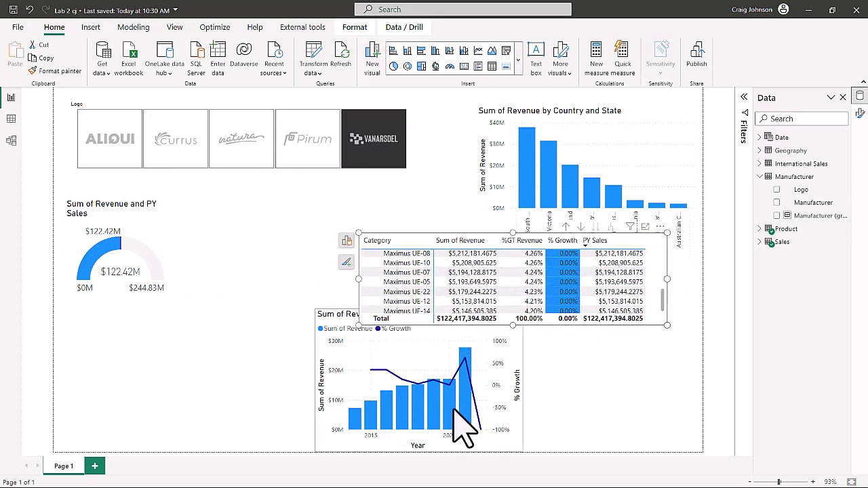
click(519, 448)
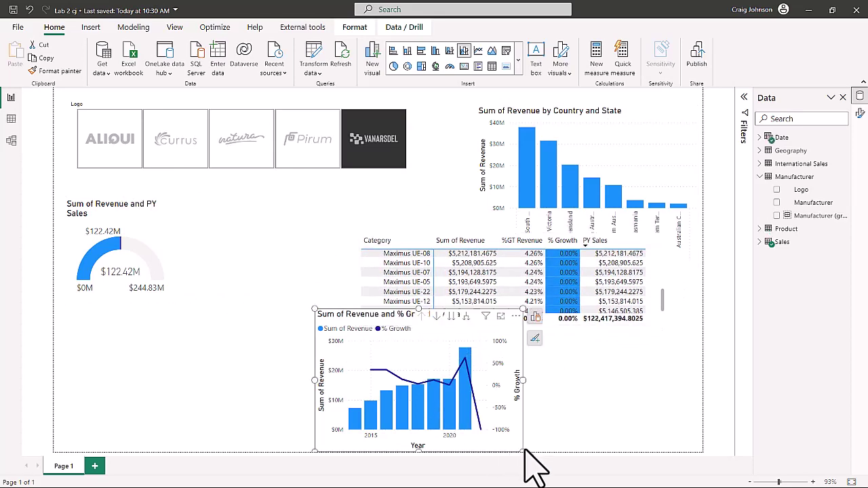
drag(521, 448, 514, 396)
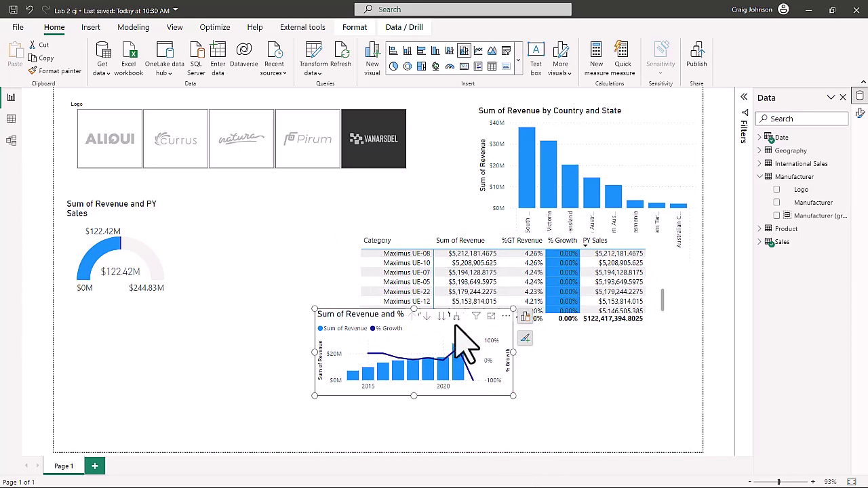
drag(456, 322, 600, 365)
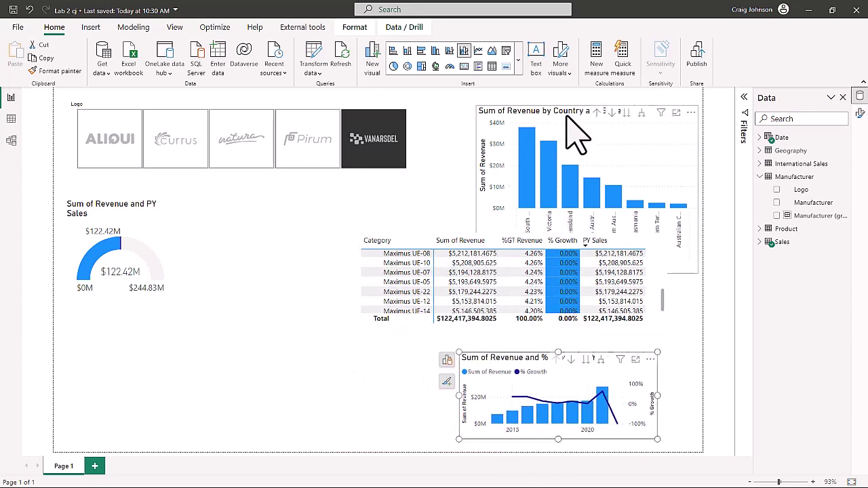
- Move the Logo slicer to the page's upper right corner, and resize the Country and State chart to fit between the gauge and matrix
drag(234, 103, 525, 101)
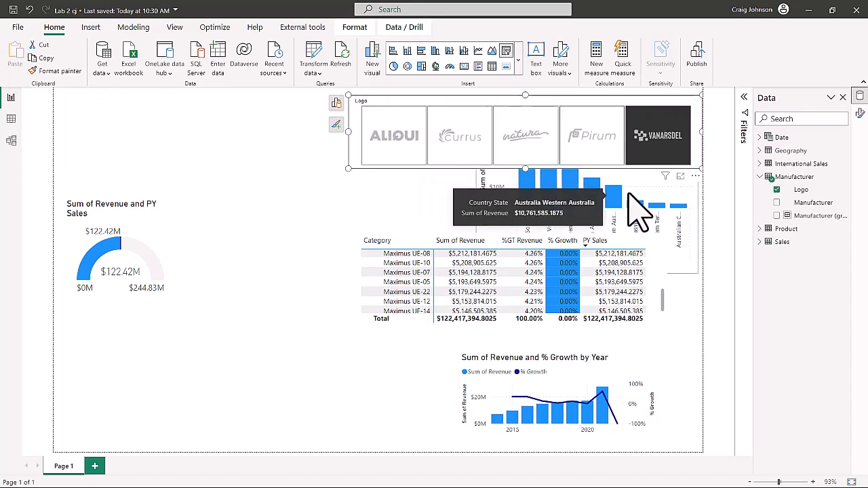
click(648, 184)
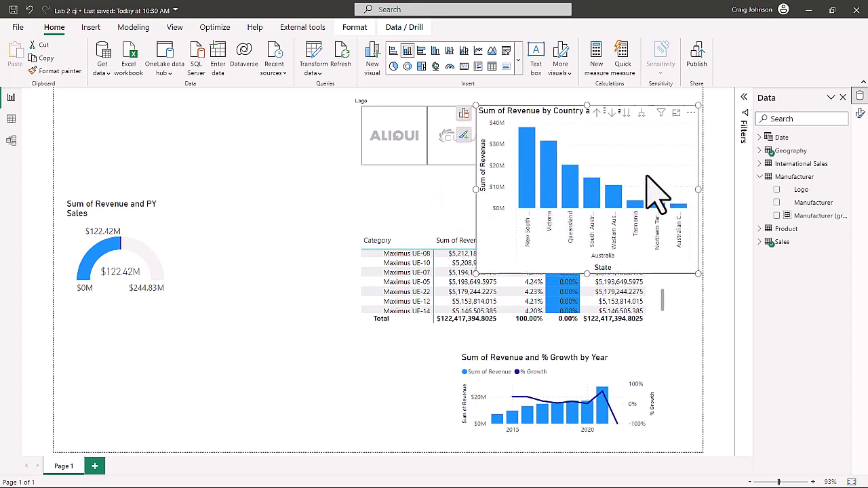
drag(696, 272, 687, 204)
drag(645, 169, 346, 247)
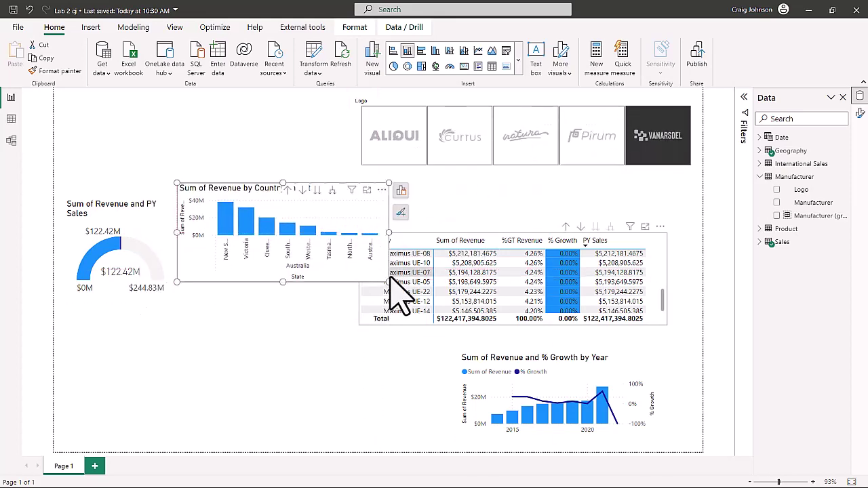
drag(388, 282, 347, 299)
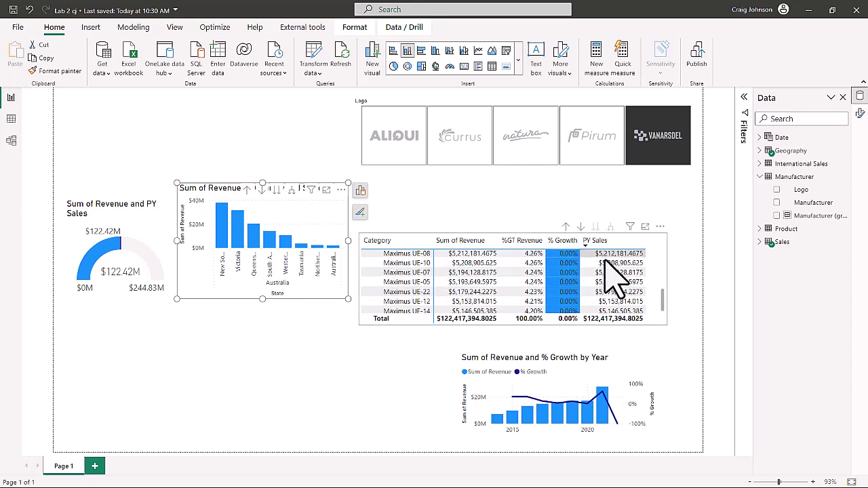
- Narrow the matrix from its right edge so that it ends within the PY Sales column
click(664, 271)
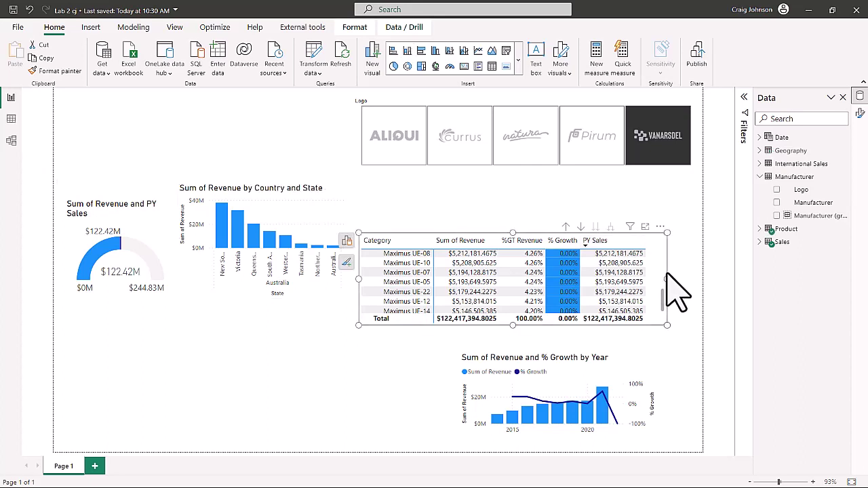
drag(666, 281, 607, 287)
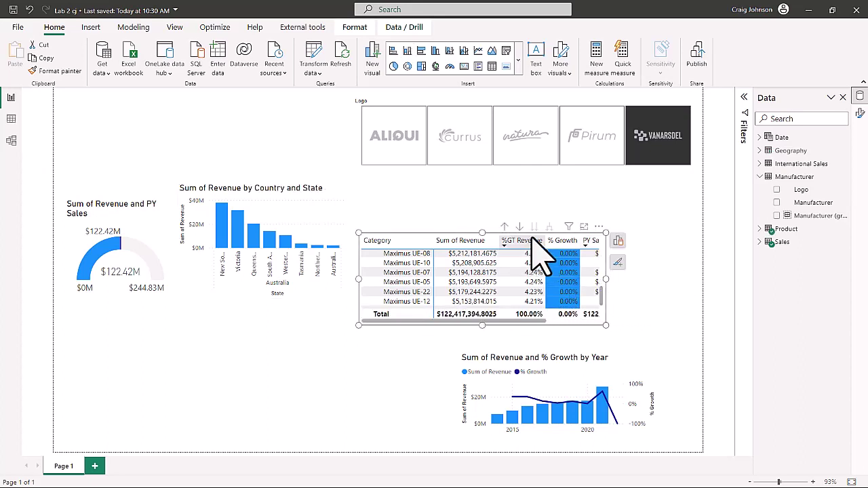
- Apply the built-in Temperature theme to the report
click(174, 27)
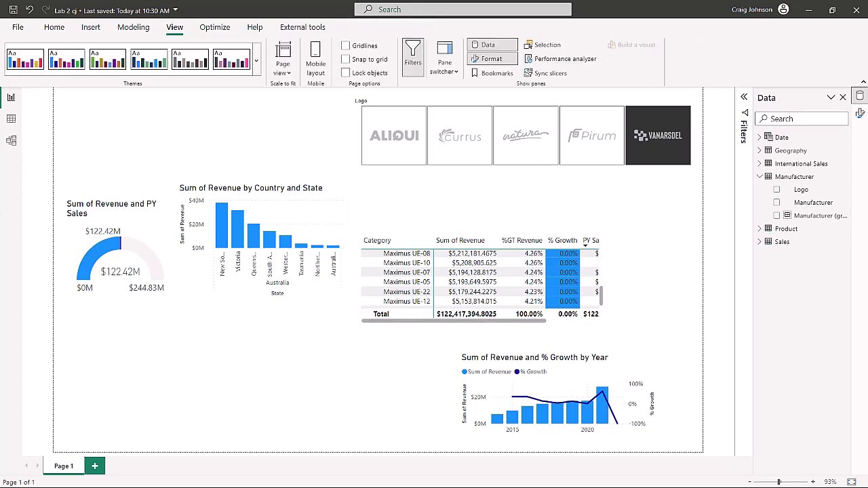
click(154, 242)
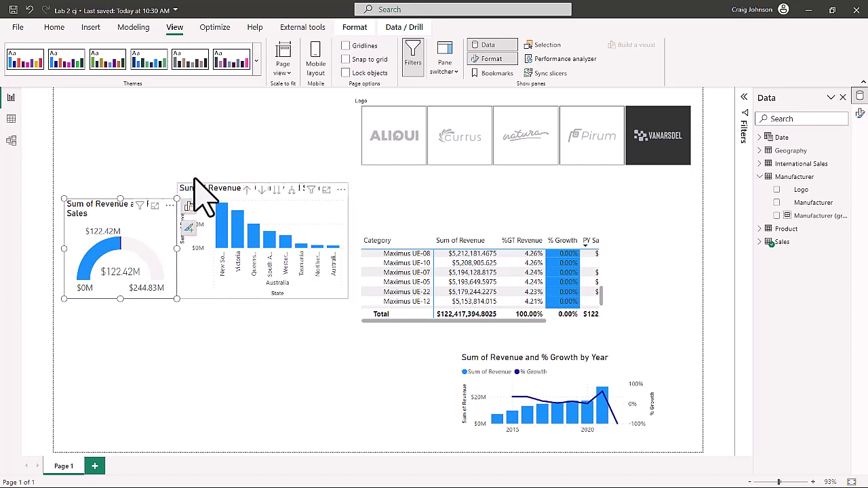
click(256, 60)
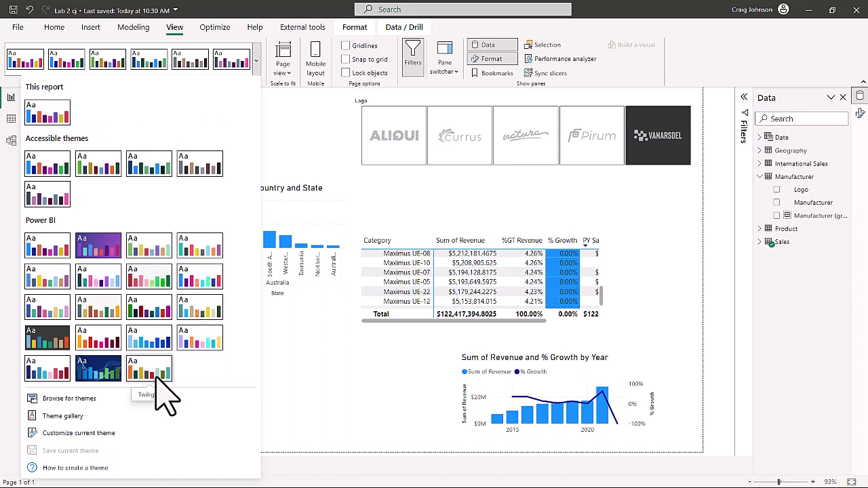
click(58, 385)
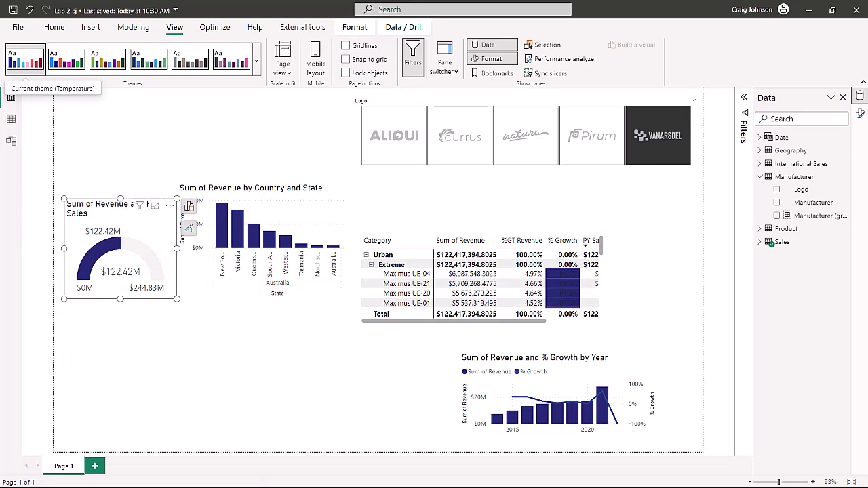
- Save the report, and import the custom theme file DIADTheme2.json from the Theme folder under Data
key(ctrl+s)
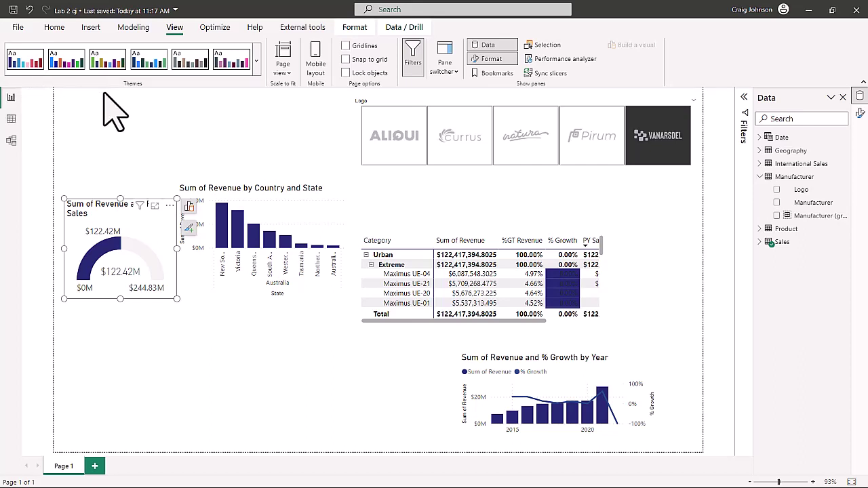
click(256, 61)
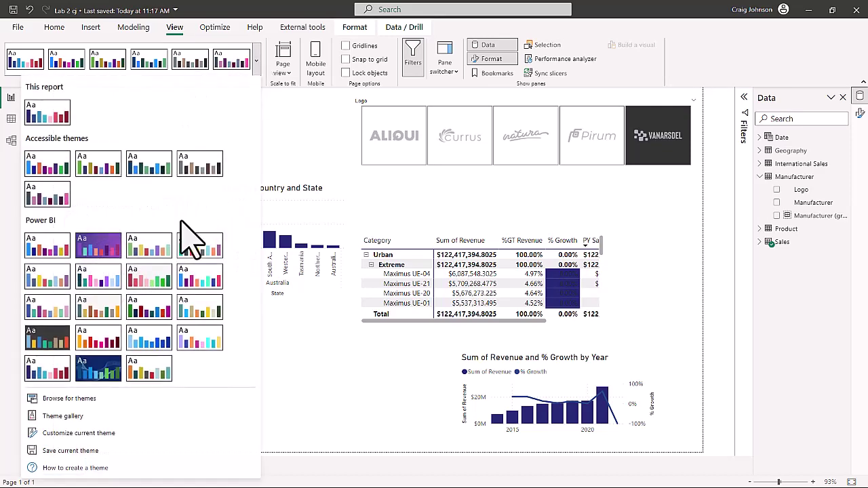
click(67, 400)
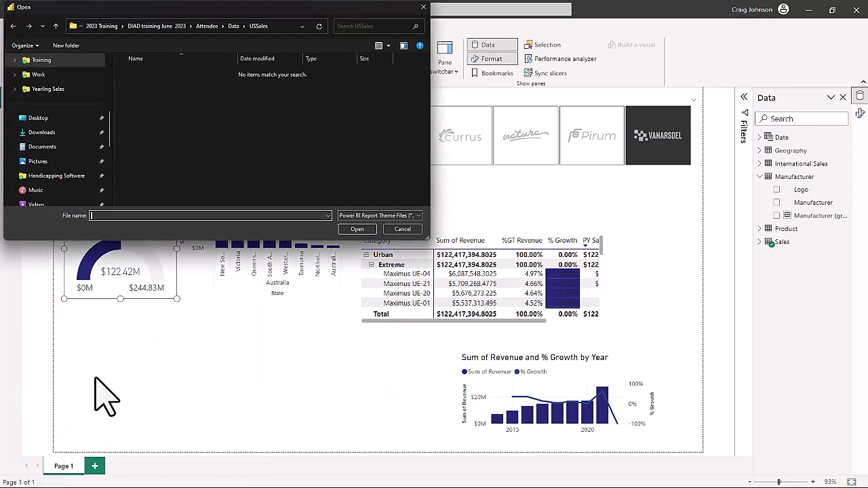
click(56, 25)
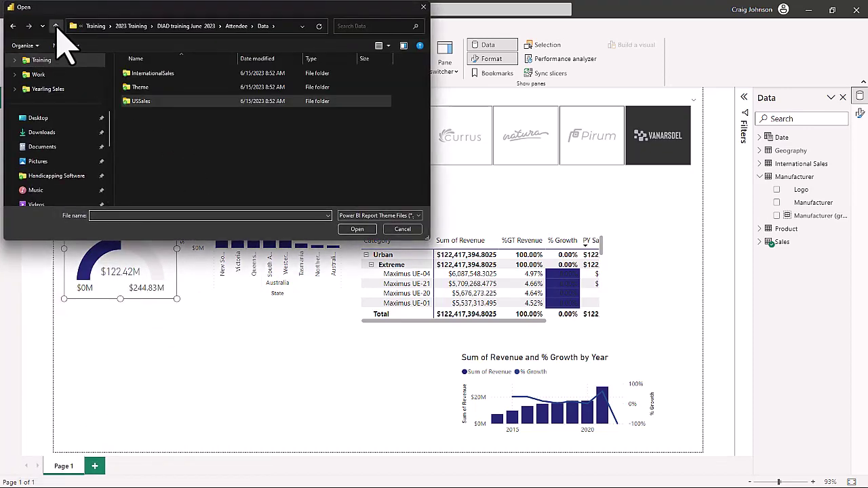
double_click(144, 88)
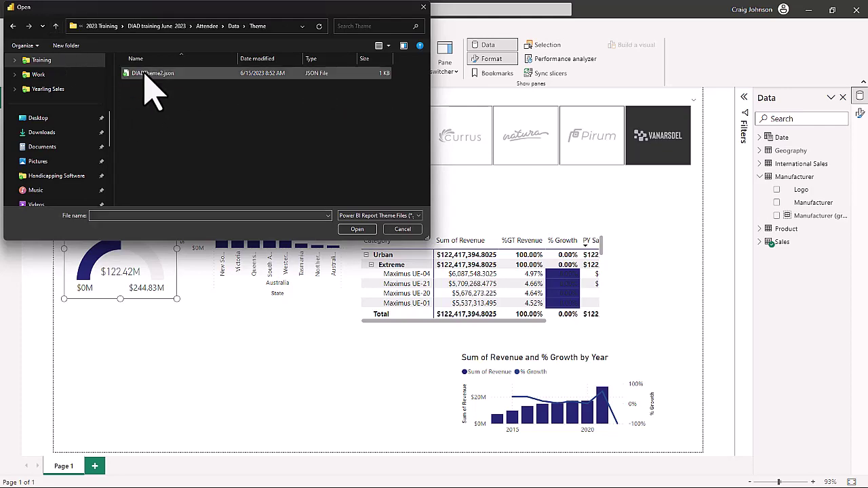
click(144, 74)
click(359, 230)
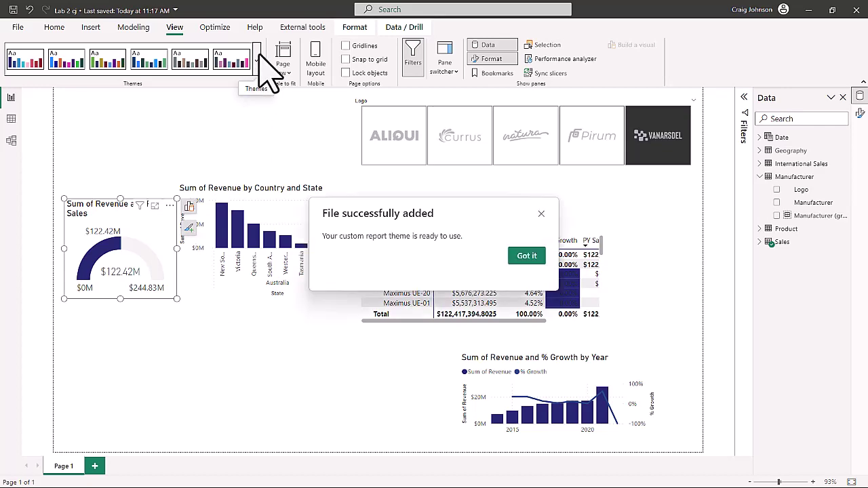
click(257, 61)
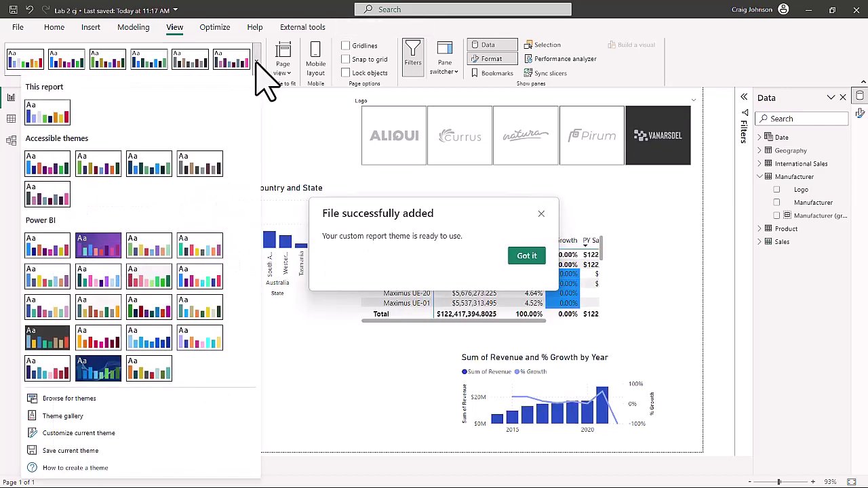
click(526, 256)
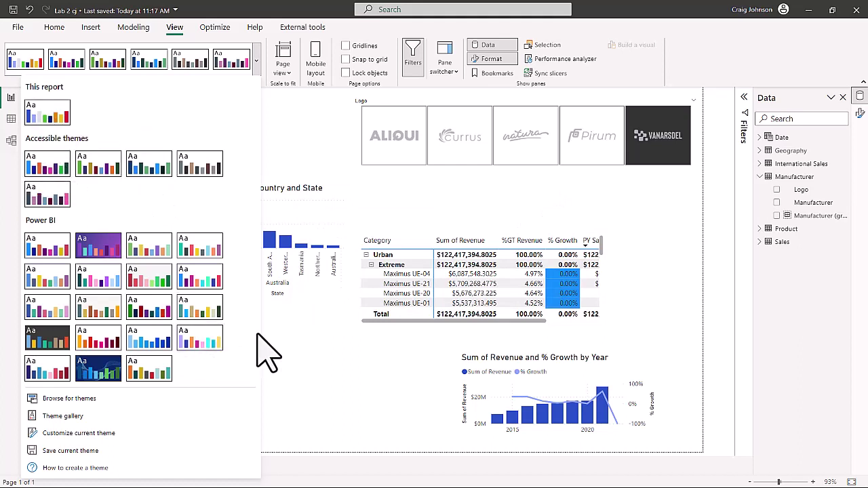
click(343, 368)
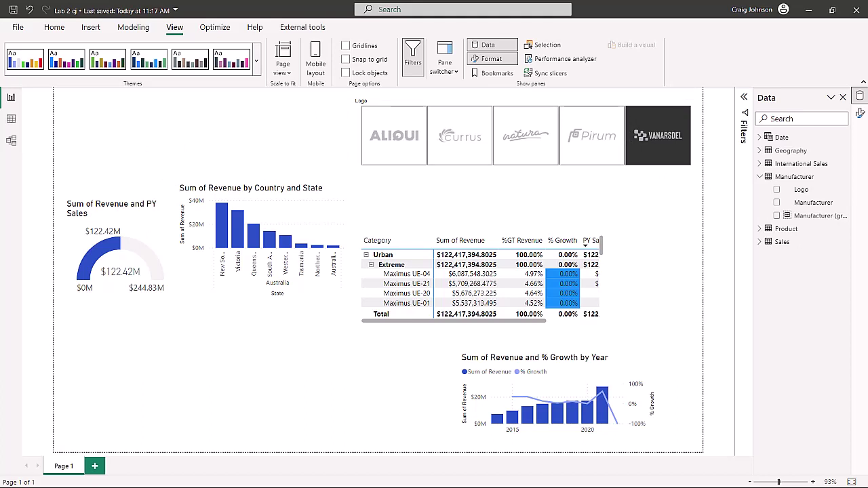
- Set the revenue gauge's target color to black
click(150, 239)
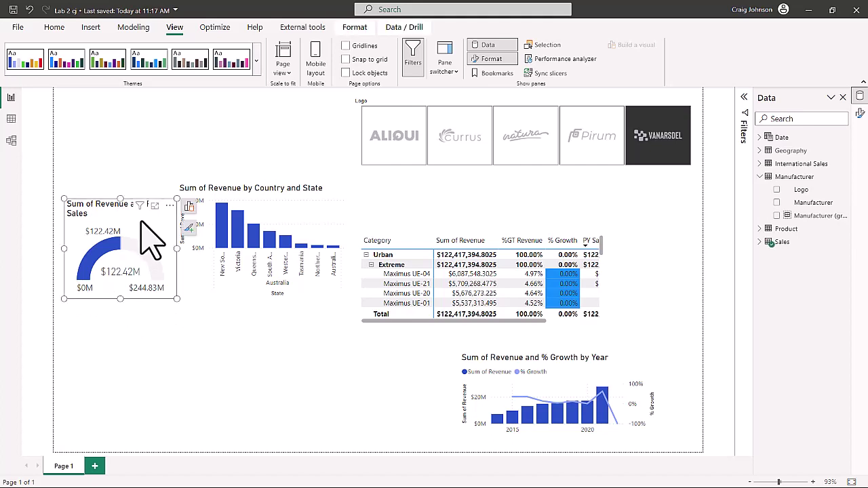
click(859, 113)
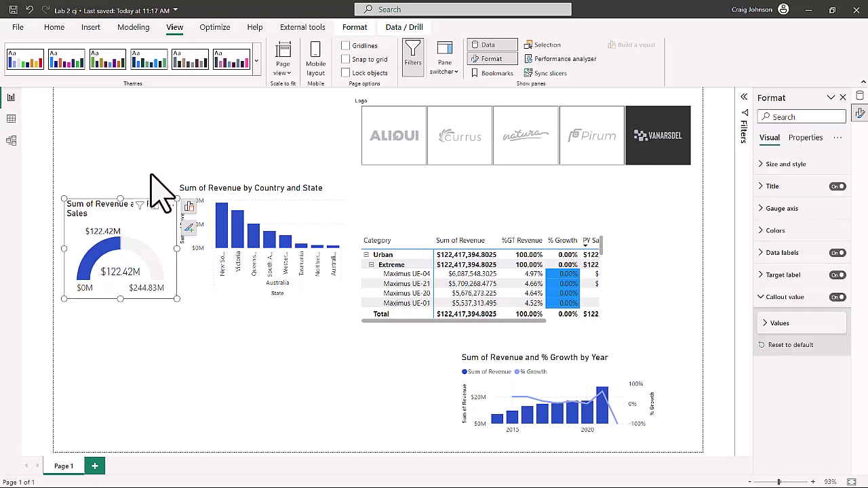
click(189, 228)
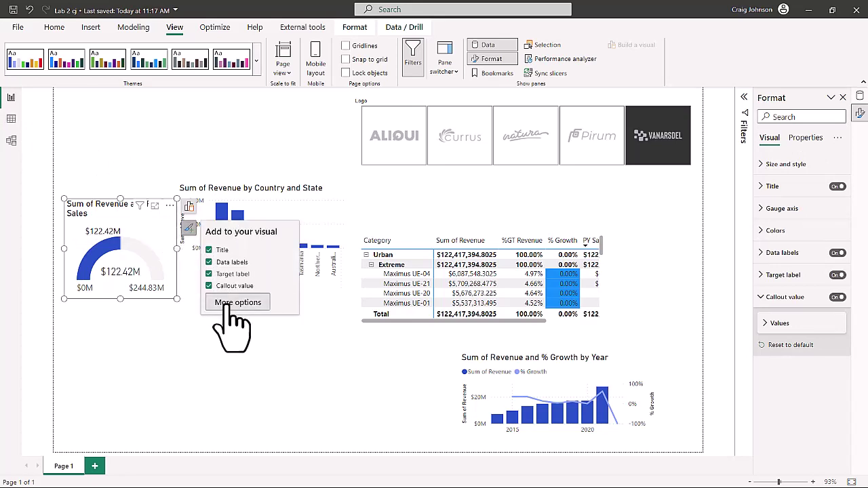
click(762, 209)
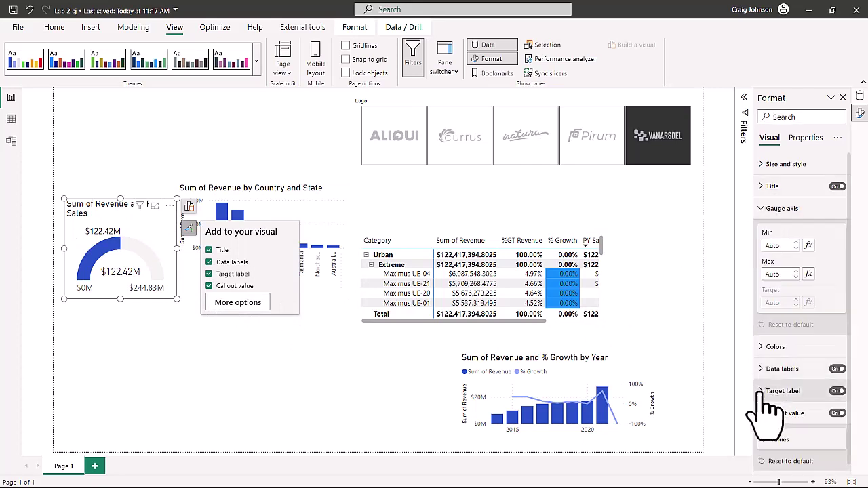
click(773, 347)
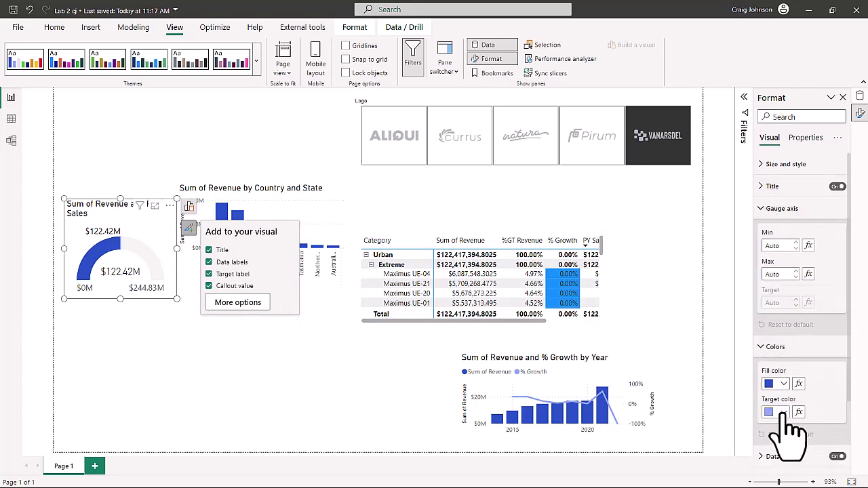
click(783, 412)
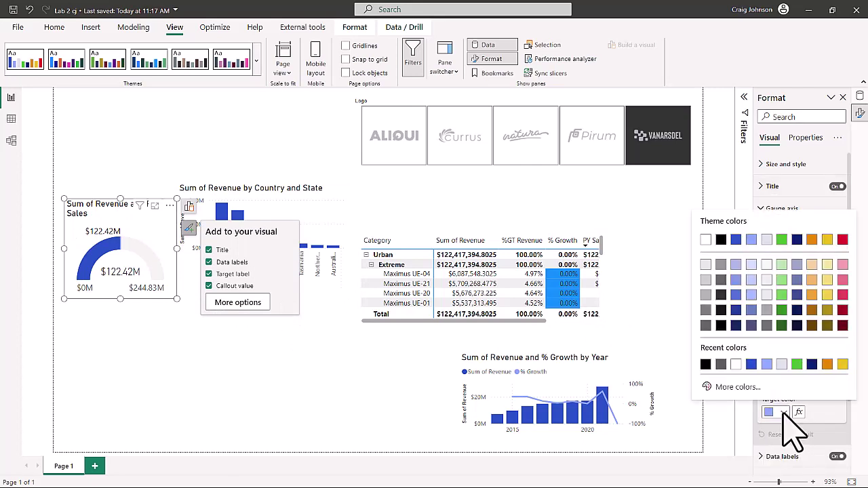
click(706, 365)
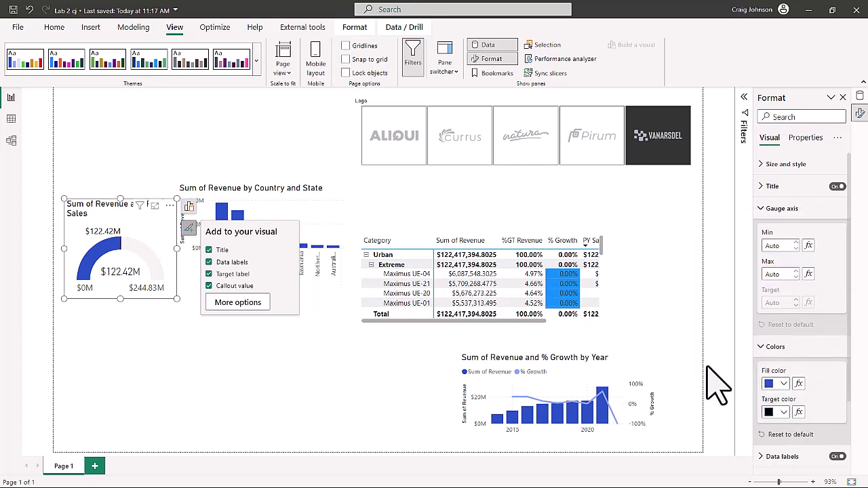
- Reduce the font size of the revenue gauge's data labels to 10
scroll(800, 305, down, 3)
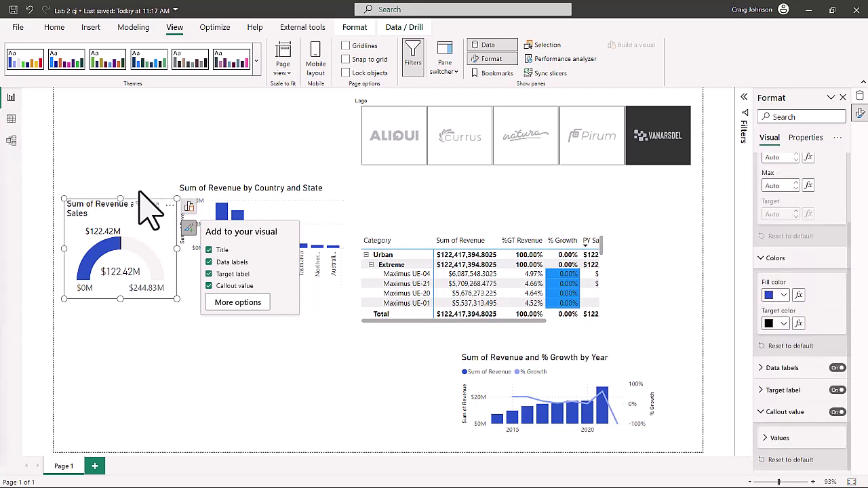
click(760, 369)
scroll(787, 447, down, 2)
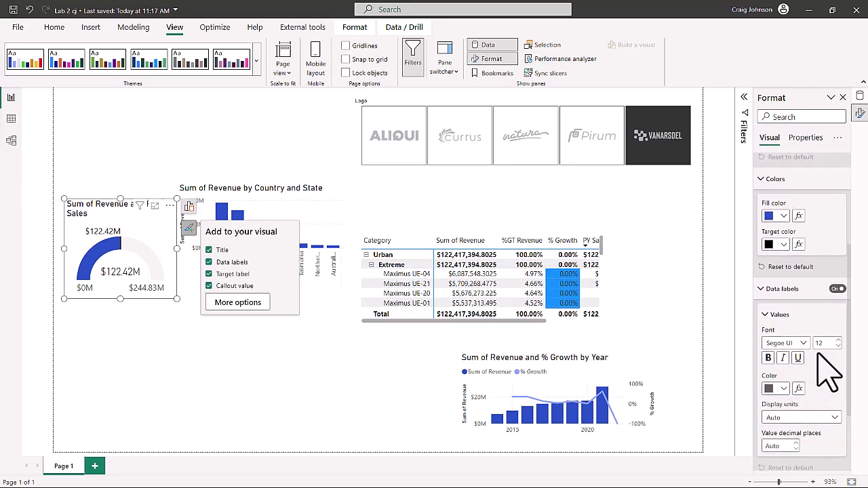
click(838, 346)
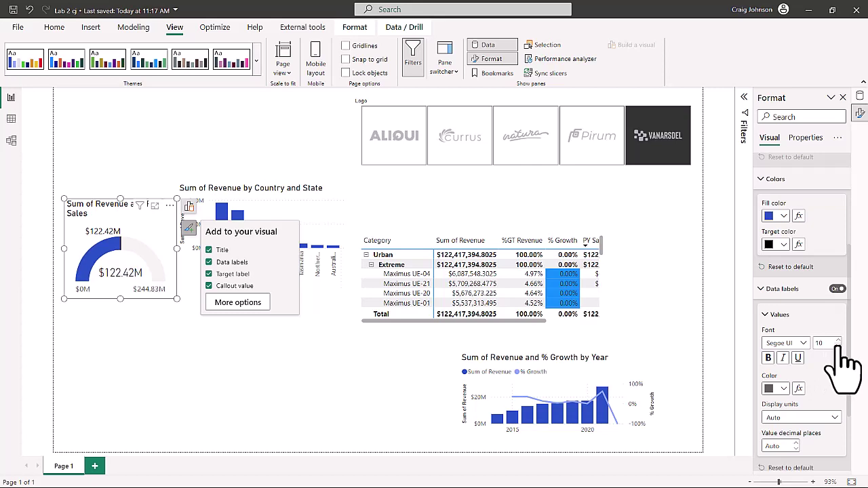
click(838, 346)
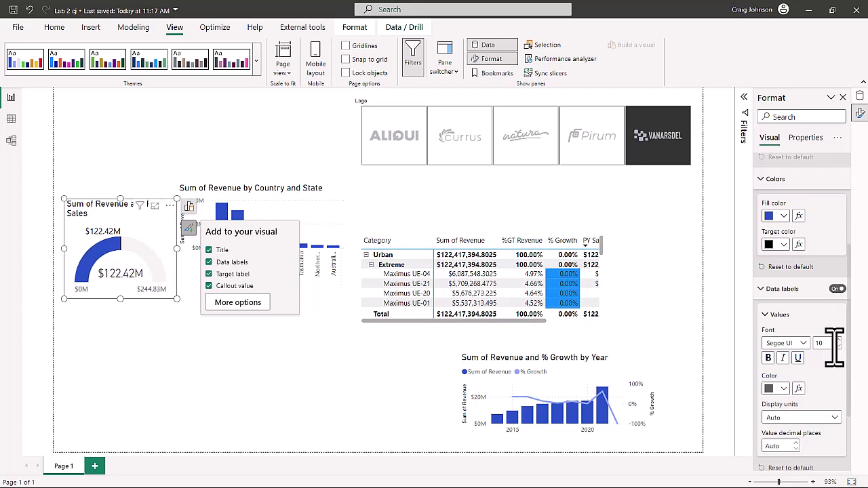
- Reduce the font size of the revenue gauge's target label to 11
scroll(833, 416, down, 3)
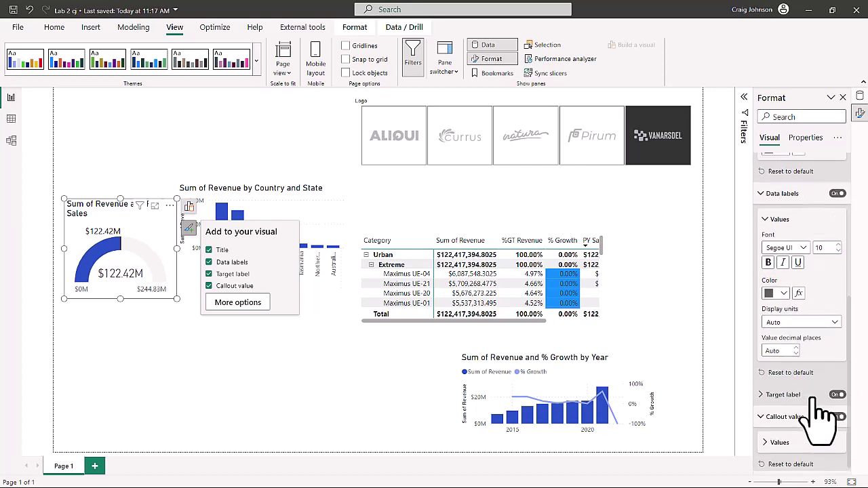
click(768, 391)
scroll(780, 407, down, 5)
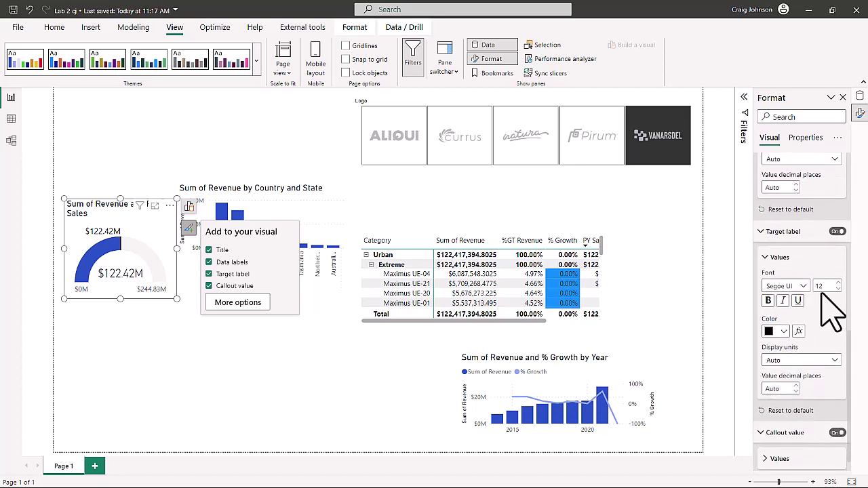
click(838, 288)
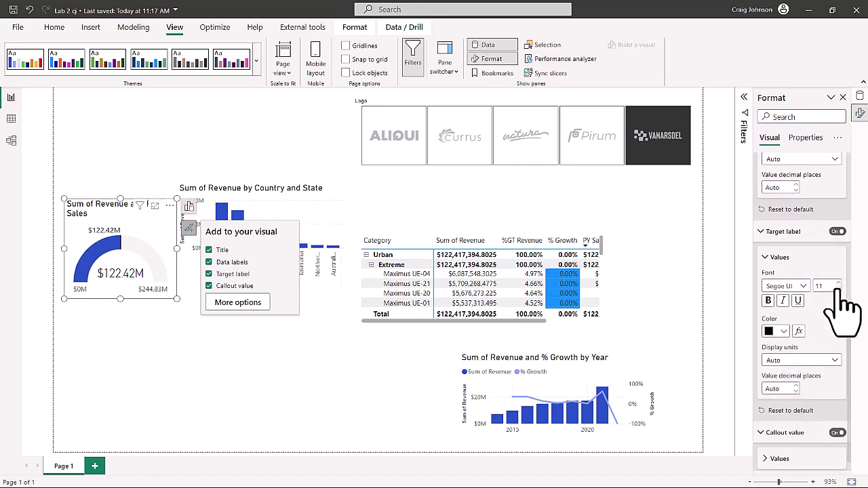